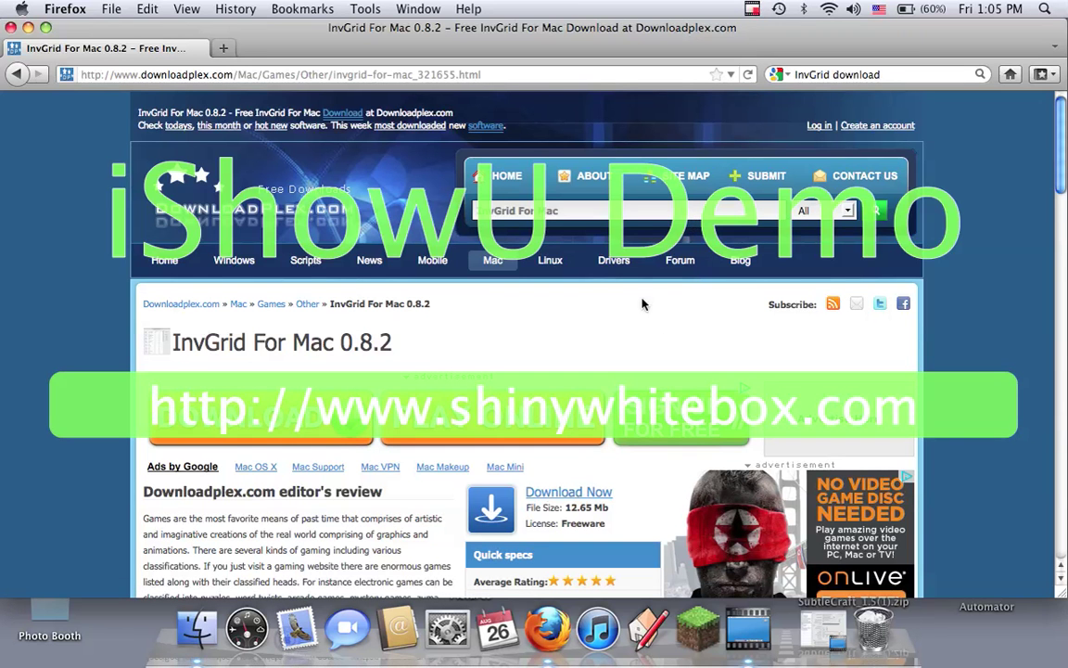
scroll(650, 294, down, 2)
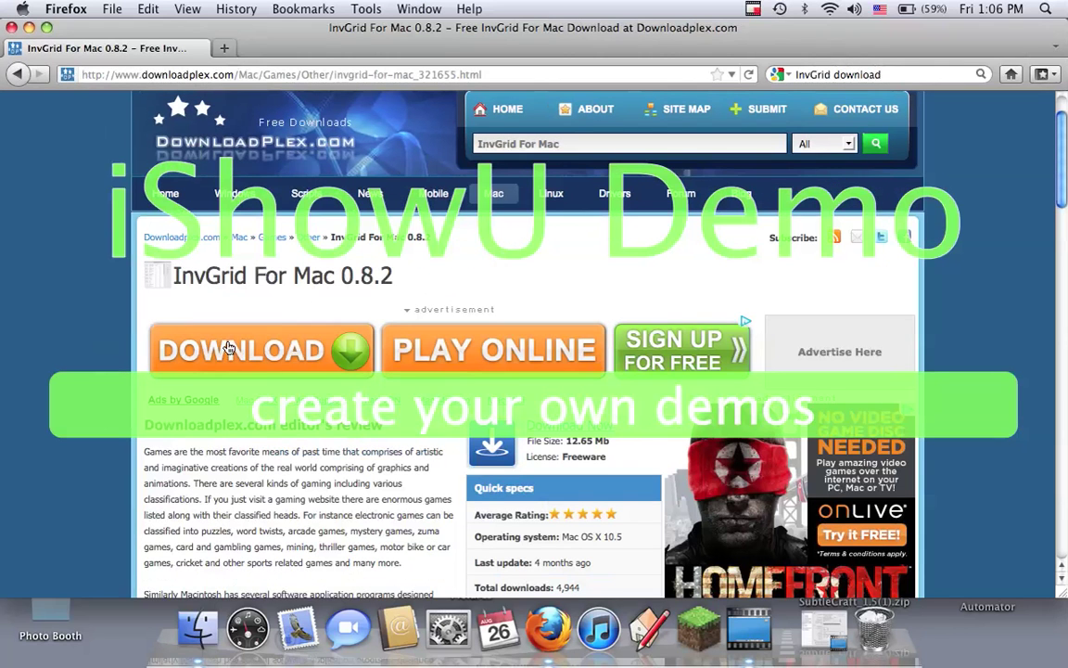
click(272, 351)
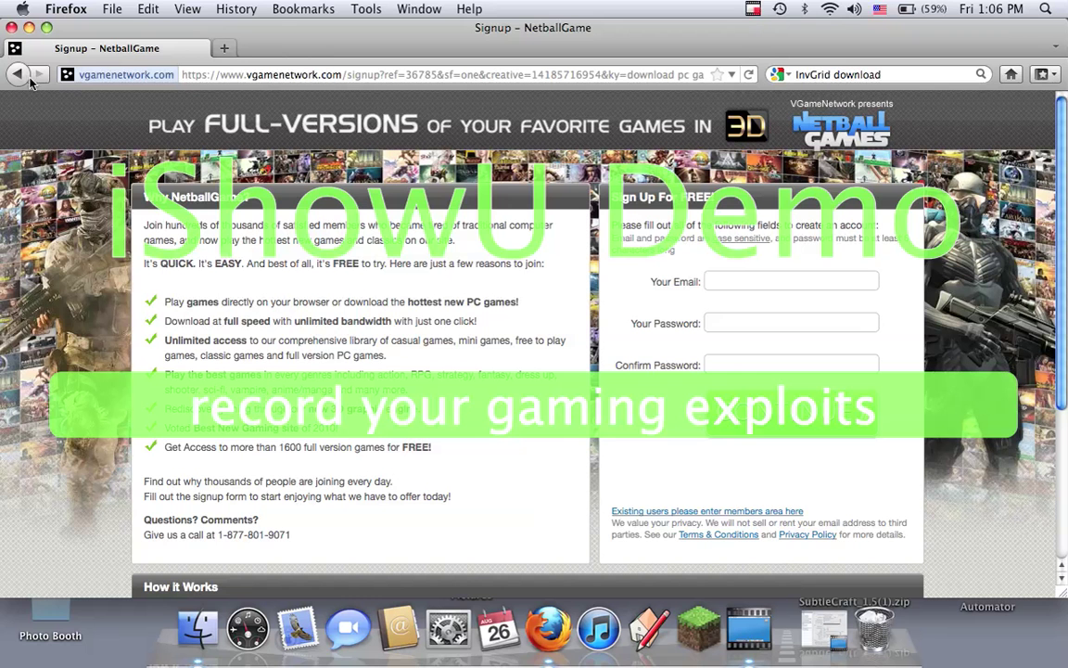
click(16, 74)
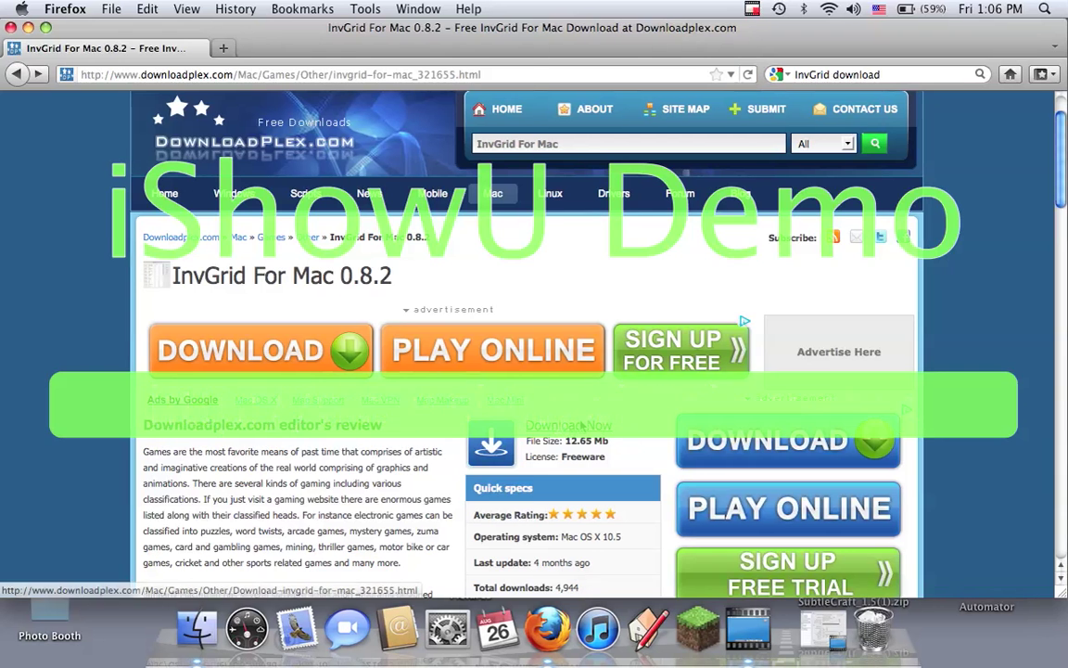
Start the InvGrid for Mac 0.8.2 download from its product page, save the file, and cancel the transfer in the downloads list.
click(634, 443)
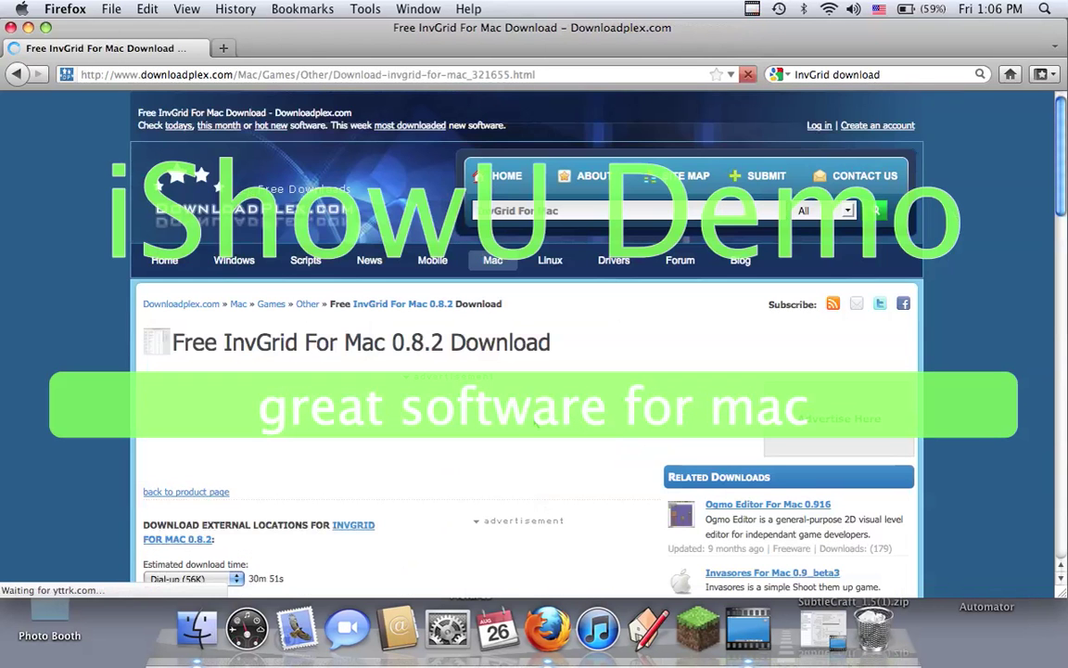
scroll(277, 454, down, 5)
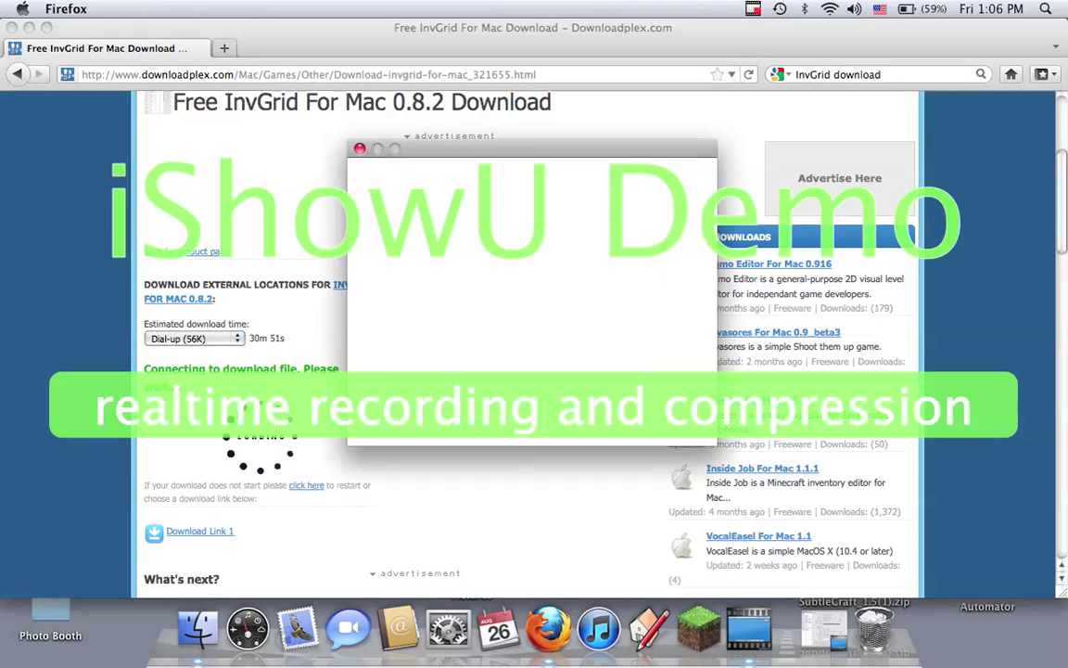
click(663, 397)
right_click(249, 347)
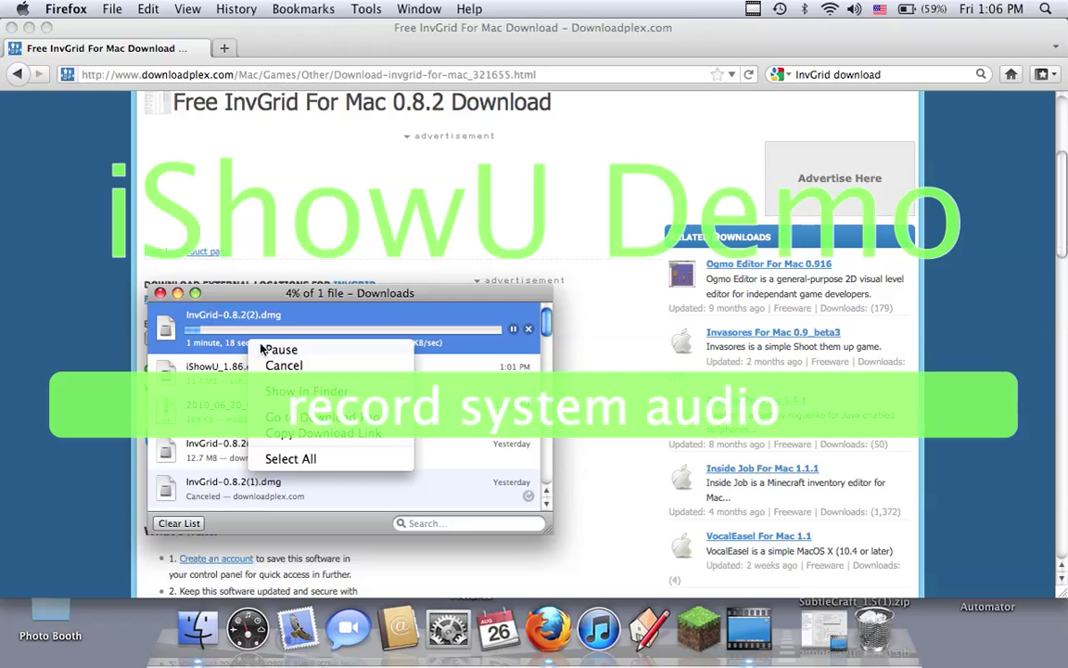
click(269, 364)
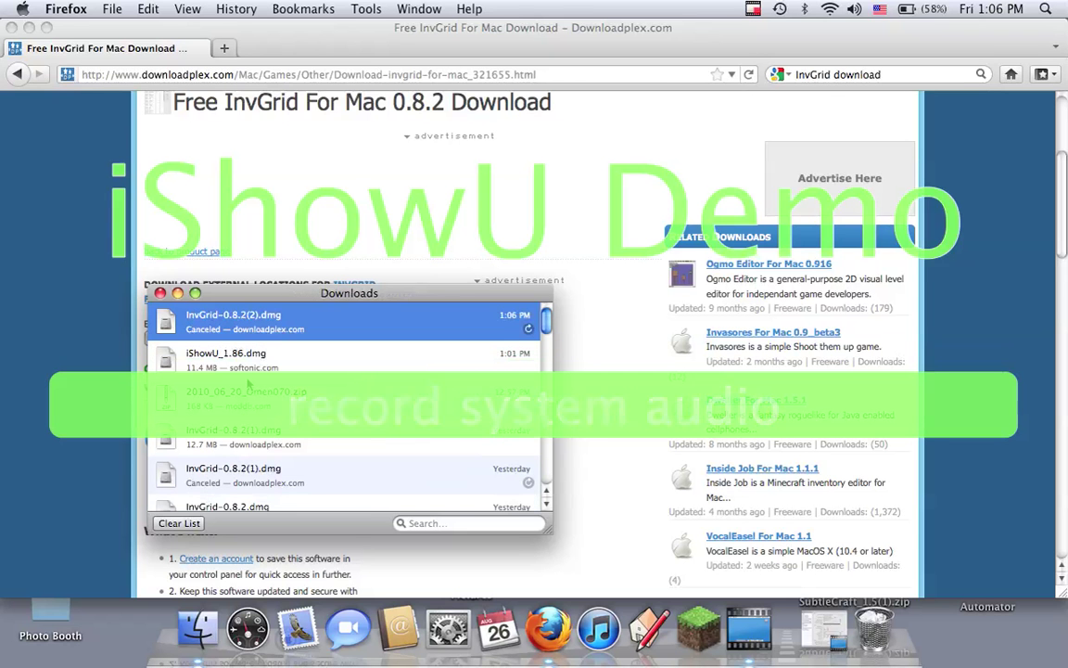
scroll(223, 348, down, 5)
Close the browser window and the Downloads window to clear the desktop.
click(62, 81)
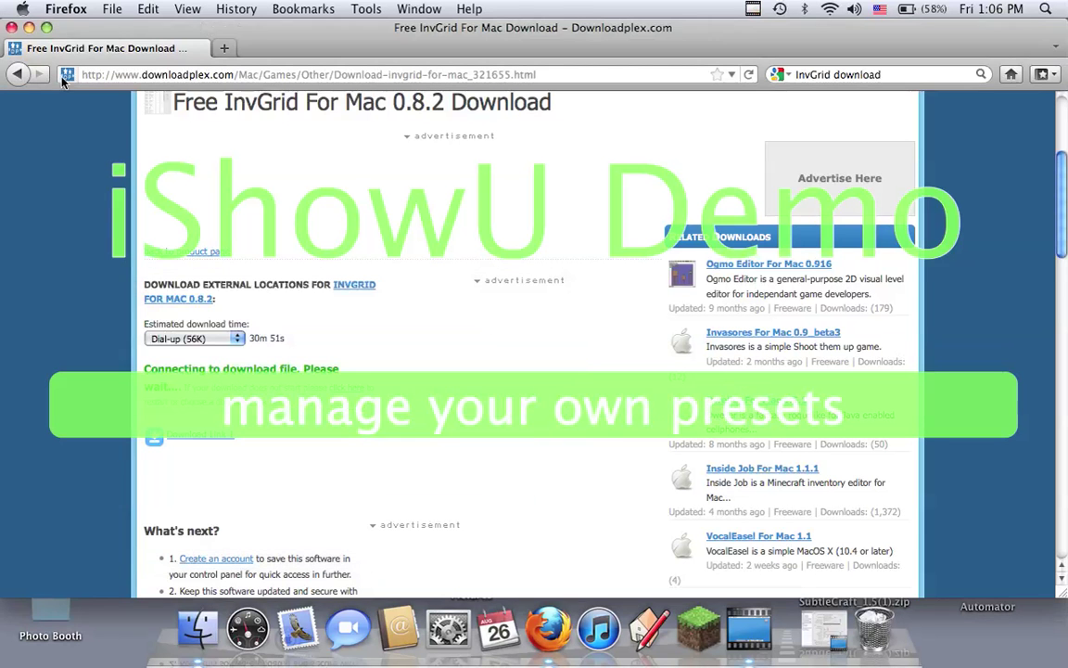
click(12, 27)
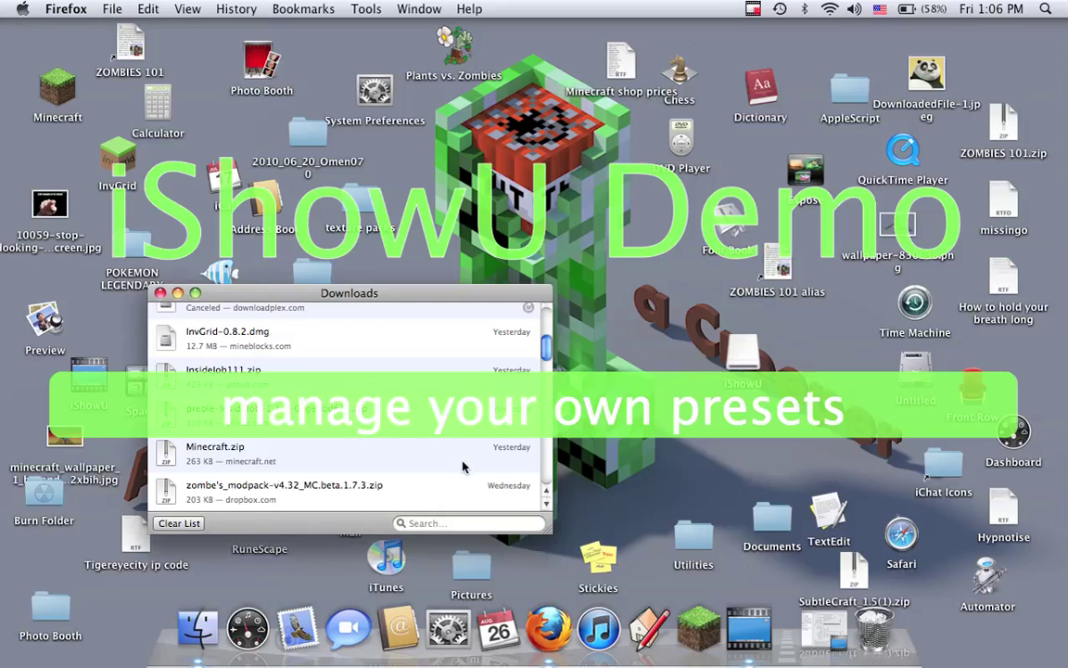
click(160, 293)
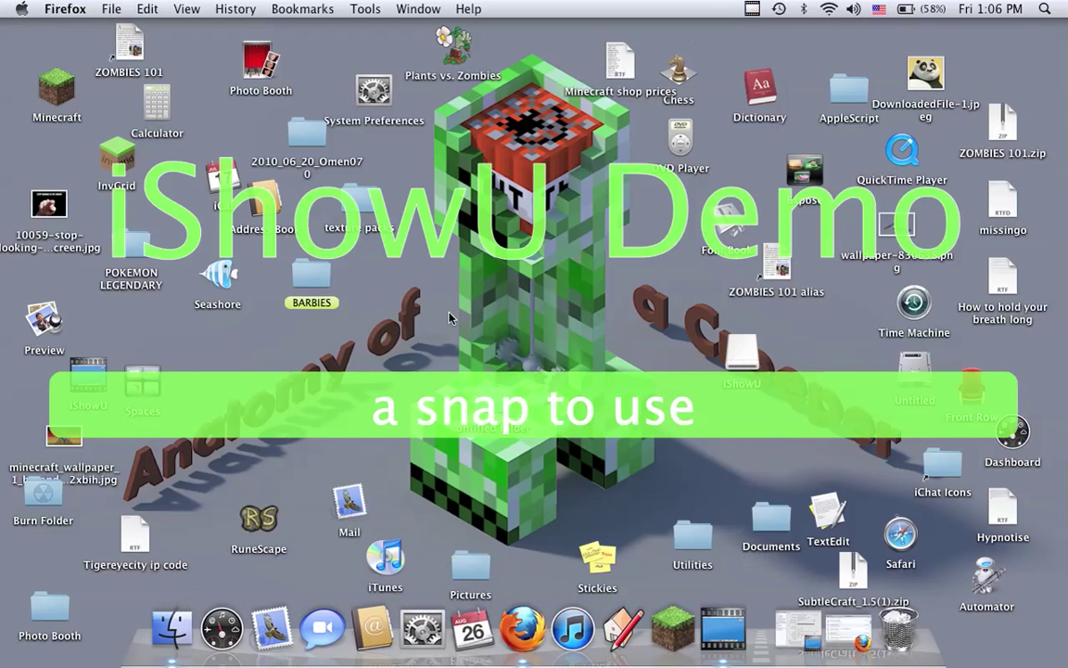
Launch Minecraft from the desktop and log in with the remembered account credentials.
click(409, 287)
double_click(74, 109)
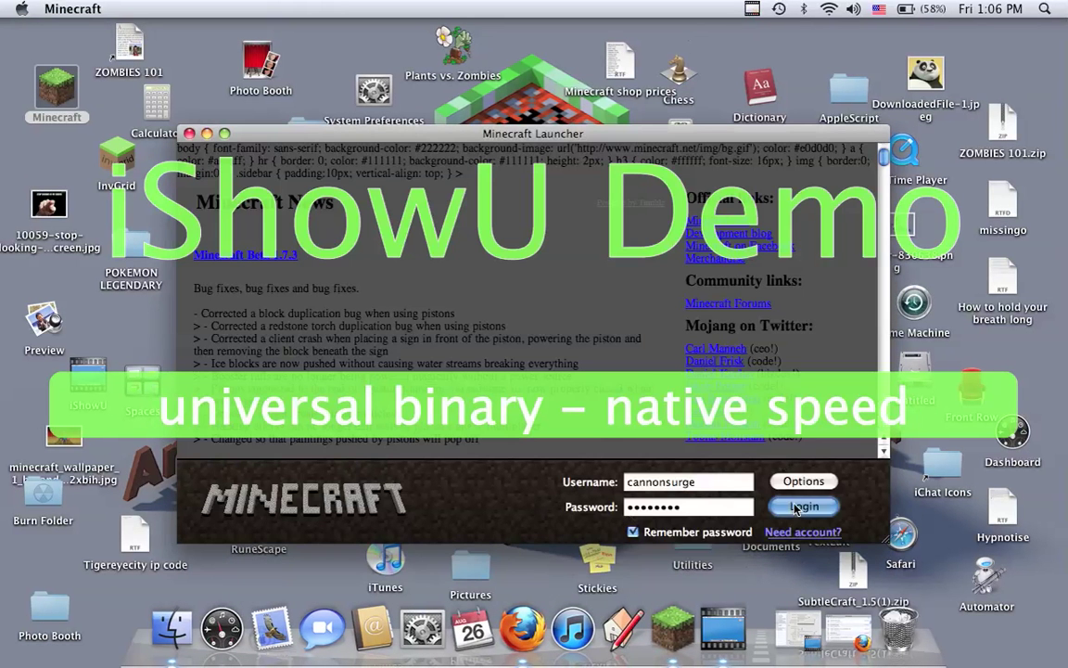
click(795, 507)
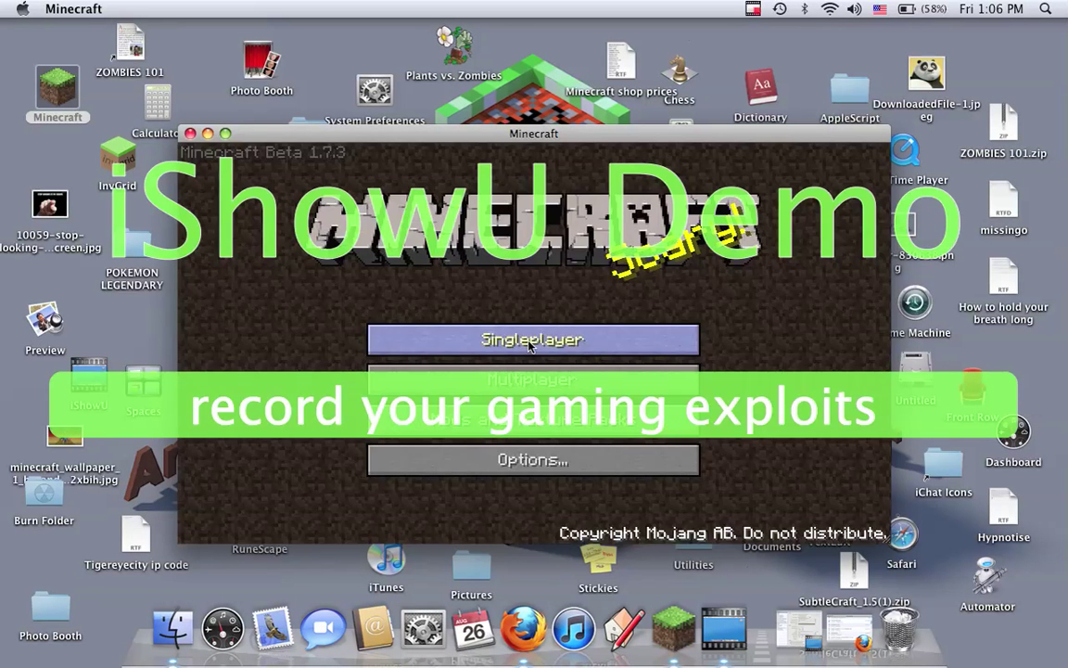
Delete the single-player world named "New World" from the list of saved worlds.
click(461, 335)
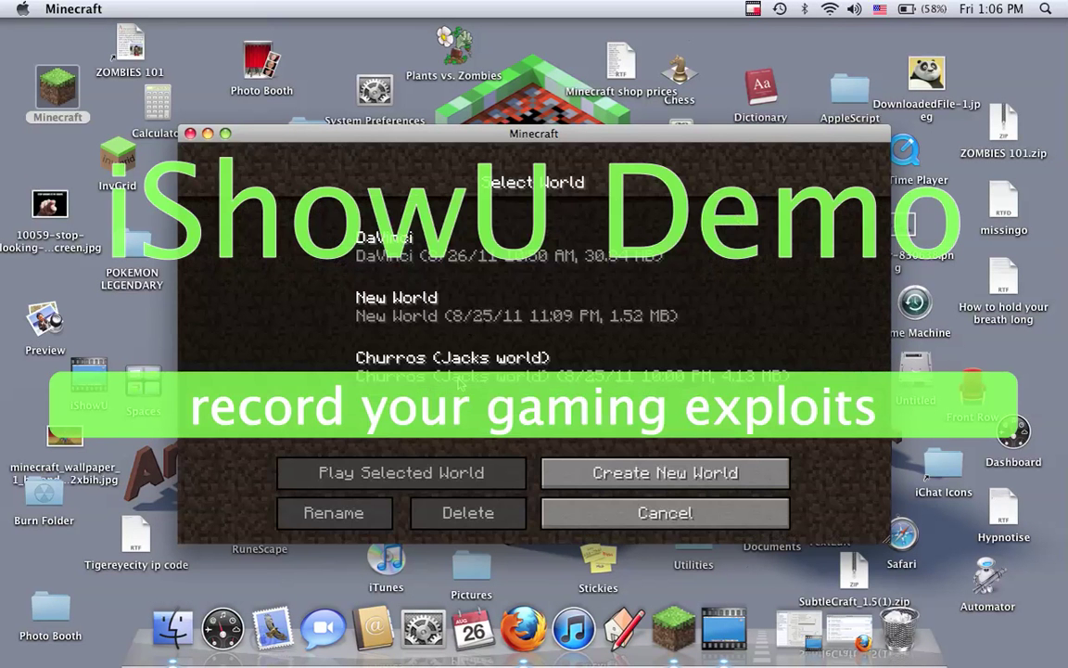
click(404, 301)
click(468, 512)
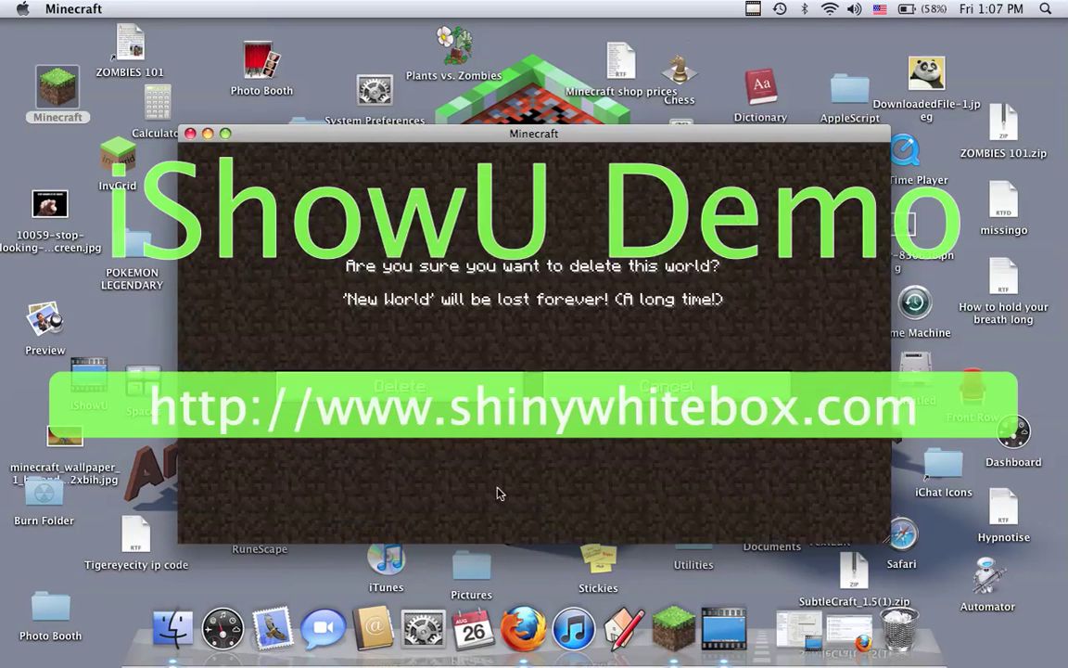
click(450, 419)
Create a new single-player world named "youtube" with the seed left blank.
click(566, 473)
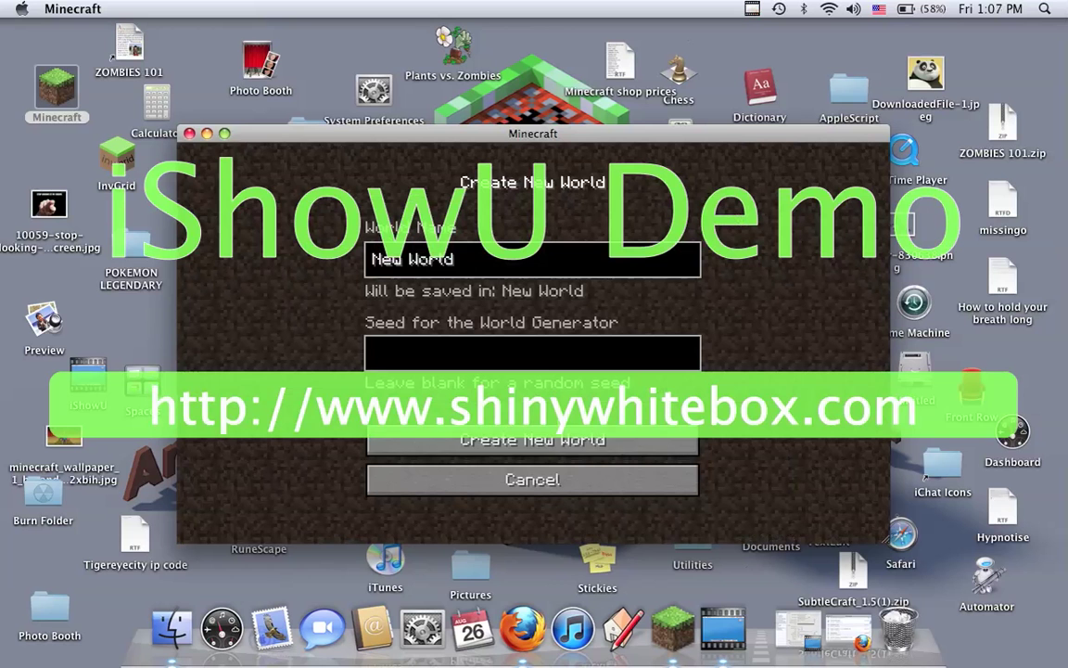
key(BackSpace)
key(BackSpace)
key(BackSpace)
key(BackSpace)
key(BackSpace)
key(BackSpace)
key(BackSpace)
key(BackSpace)
key(BackSpace)
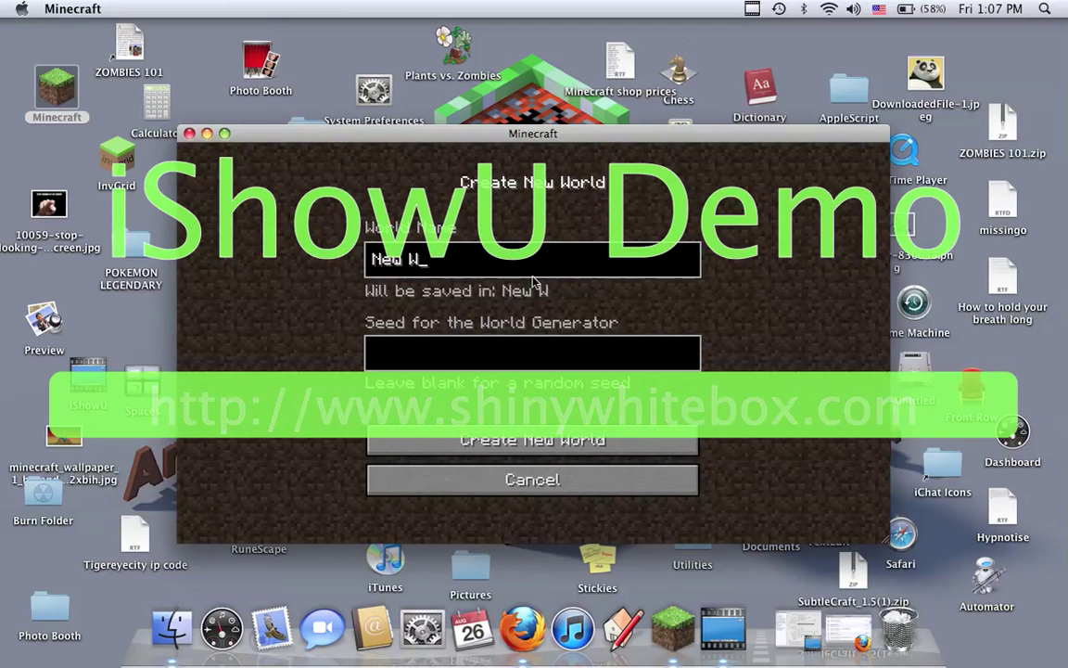
text(yout)
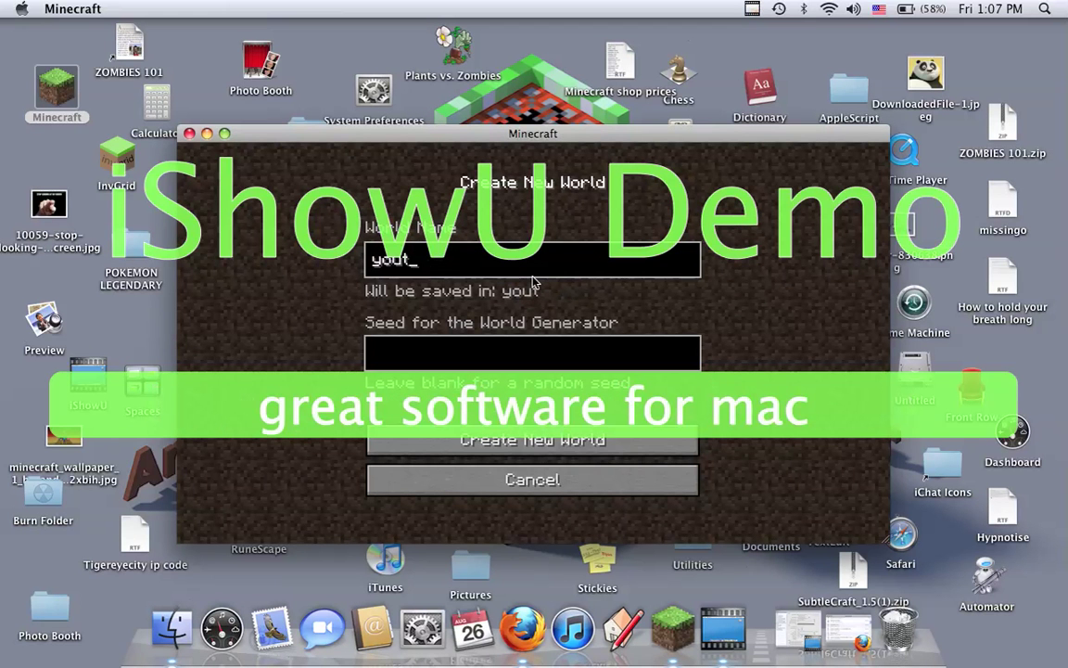
text(ube)
click(620, 440)
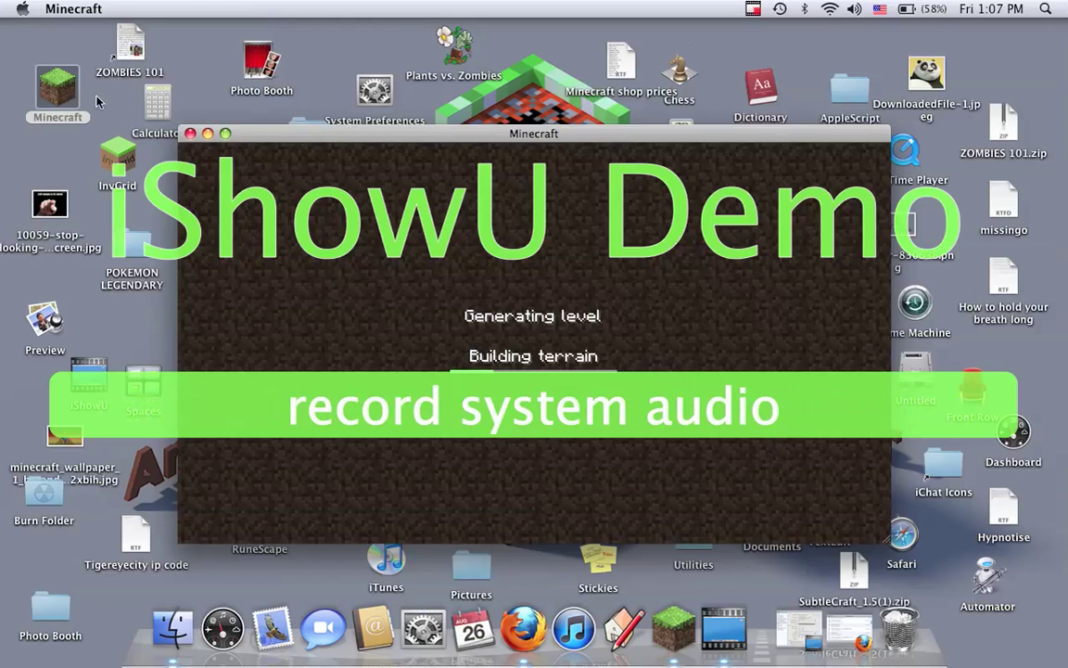
click(41, 141)
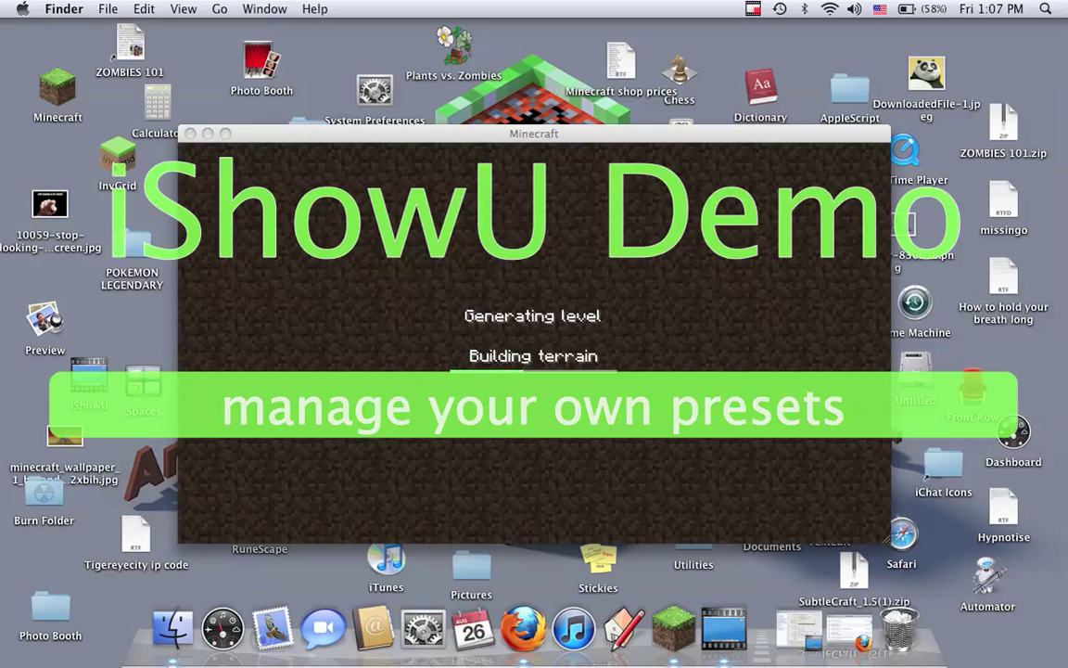
drag(104, 148, 118, 159)
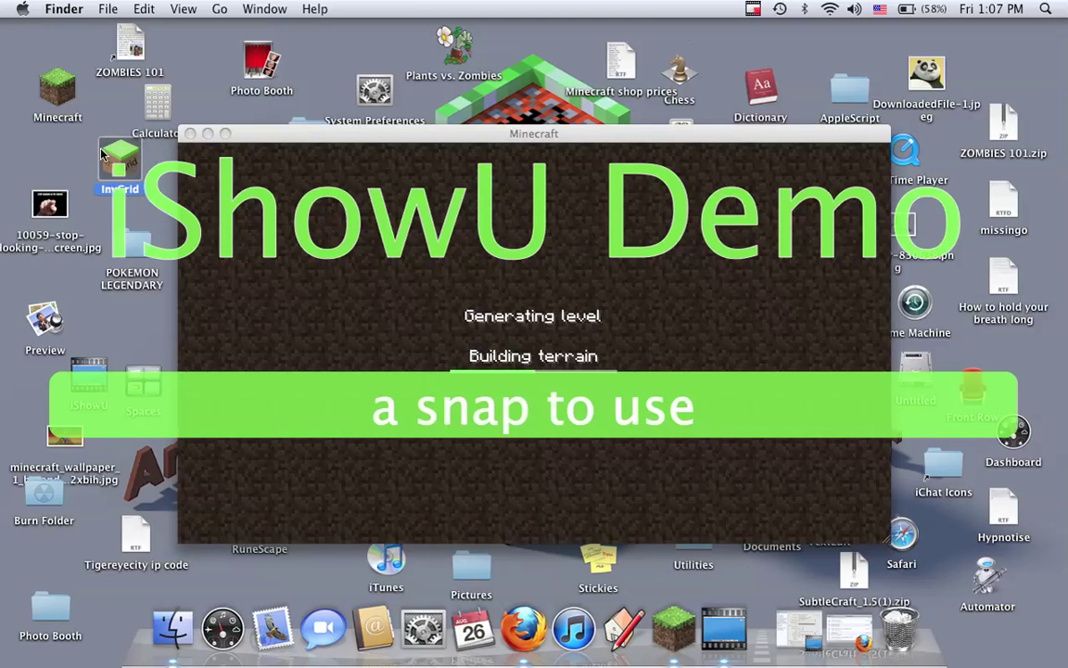
click(61, 149)
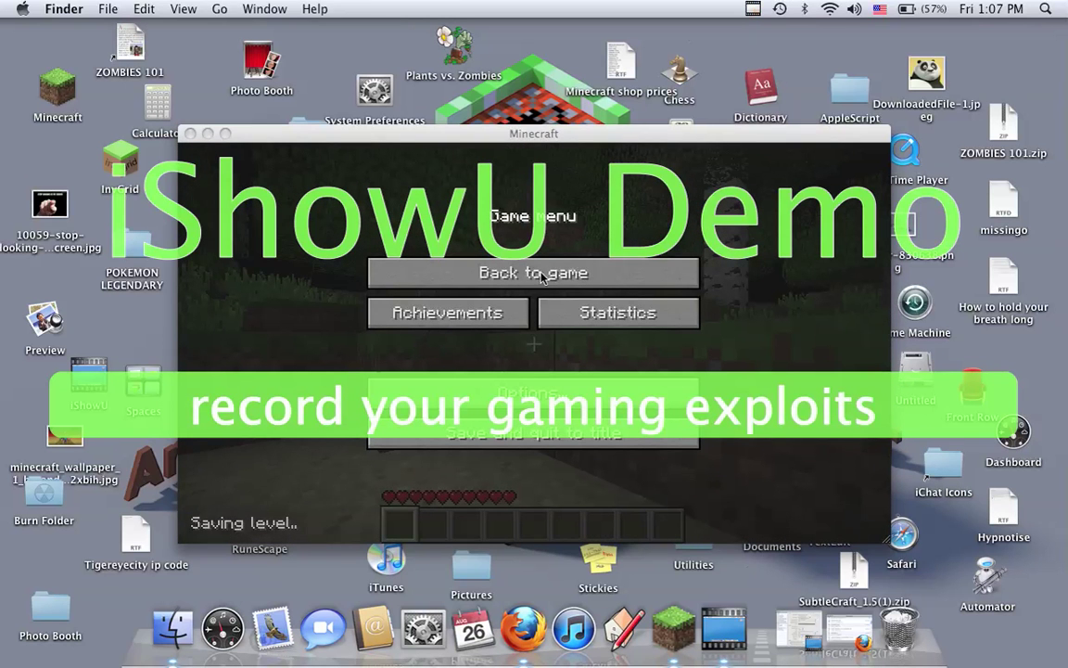
Resume the paused game in the youtube world and check the player's inventory.
click(542, 277)
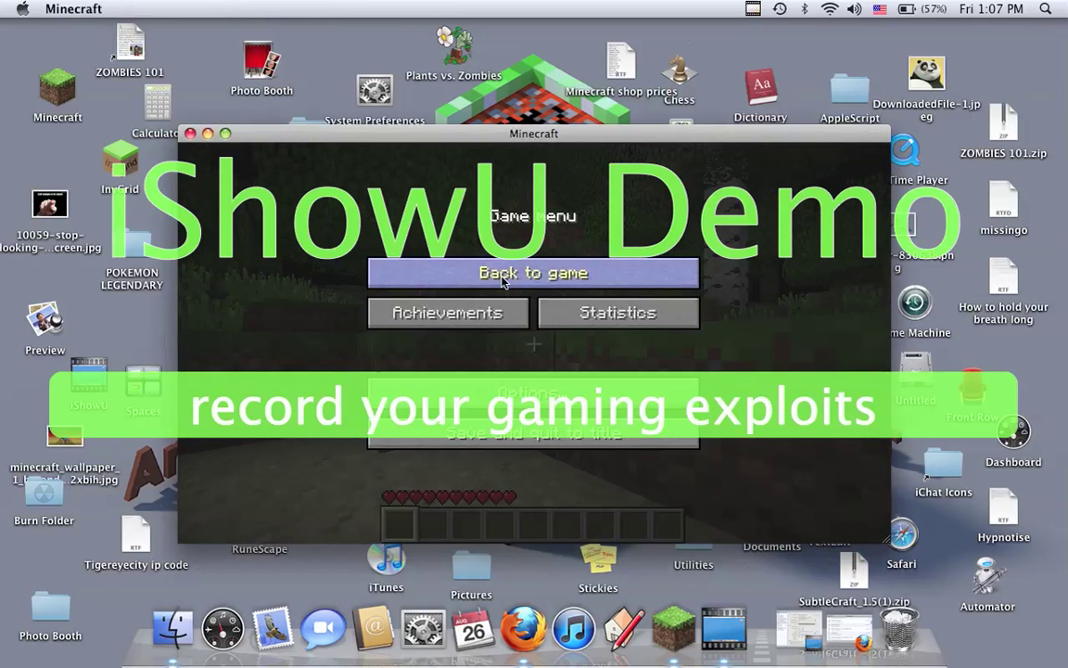
click(502, 275)
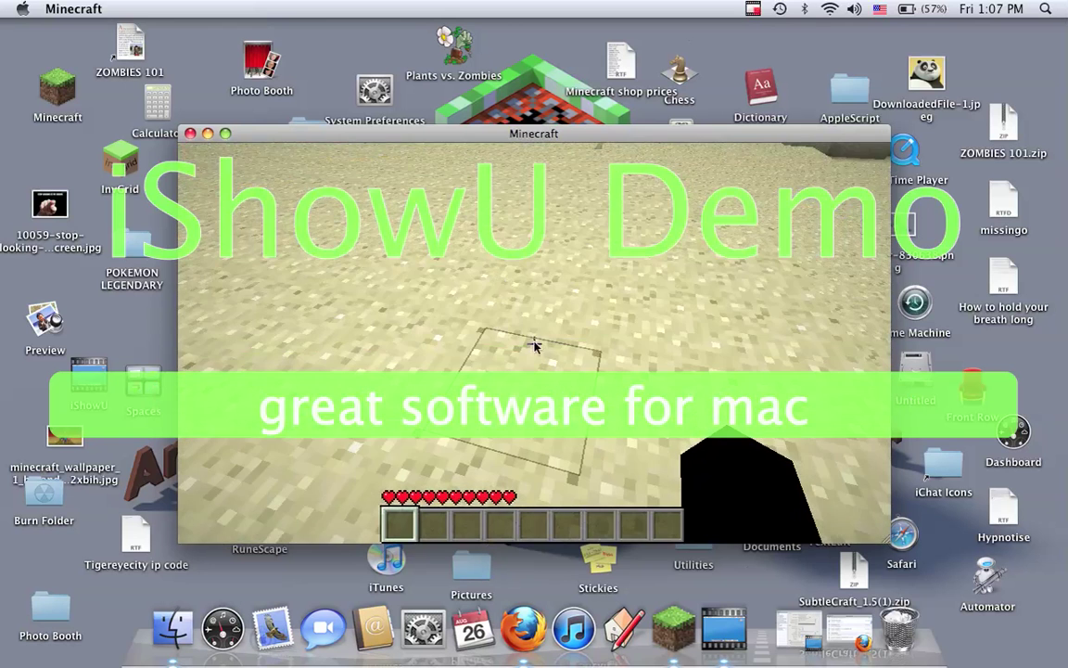
key(e)
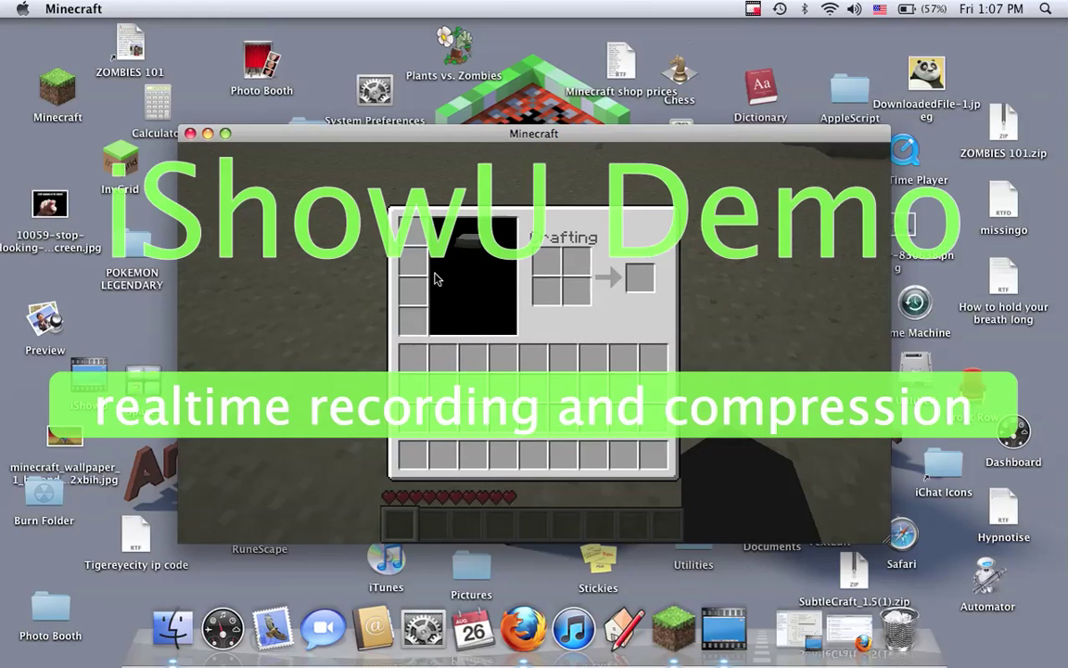
key(e)
Save the youtube world, quit to the title screen, and launch InvGrid from the desktop.
key(Escape)
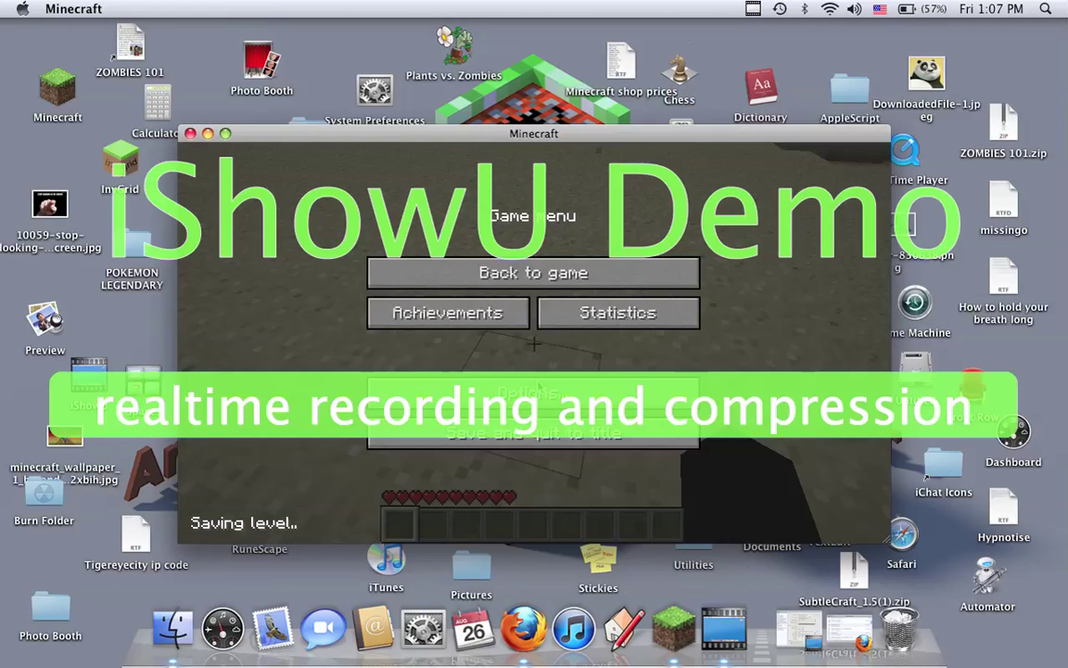
click(533, 433)
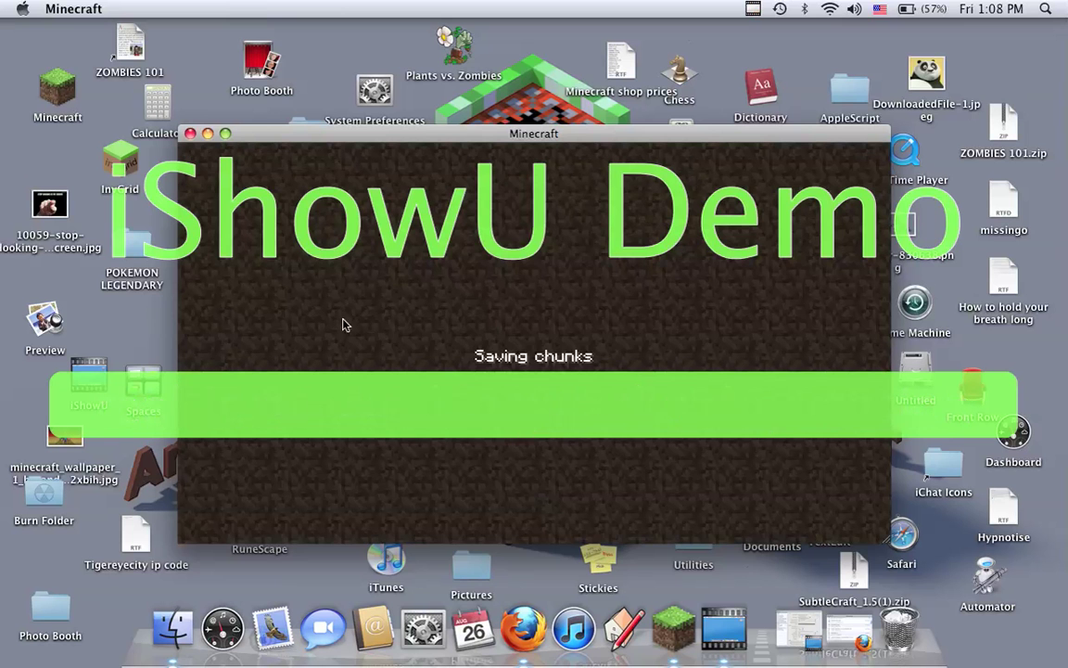
double_click(122, 169)
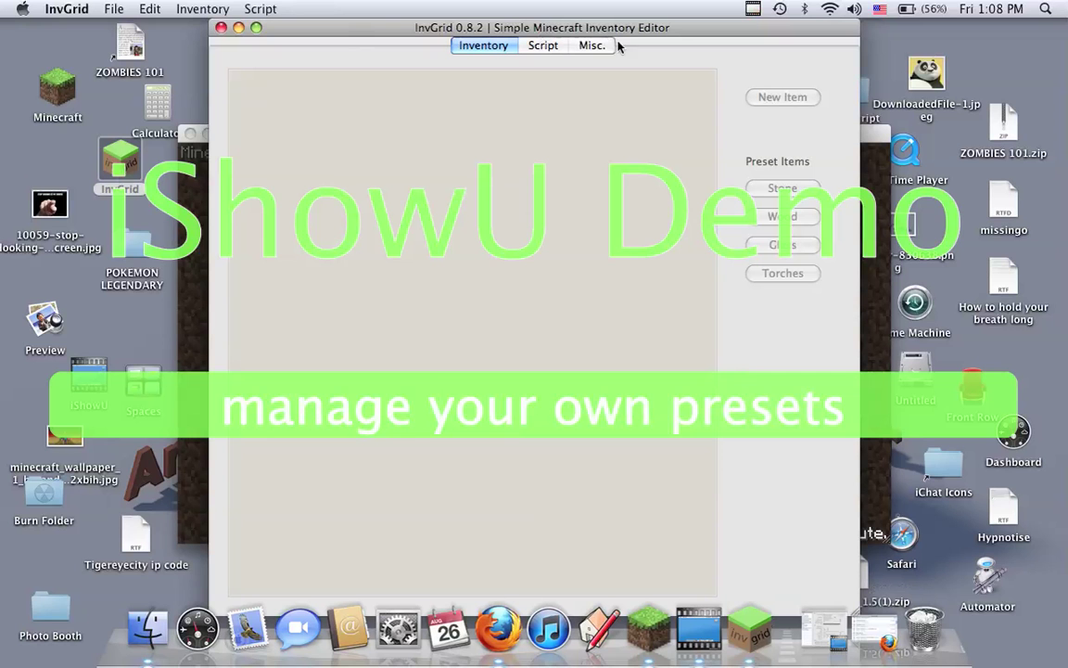
Open the level.dat file of the youtube world from Library/Application Support/minecraft/saves in the home folder.
click(112, 10)
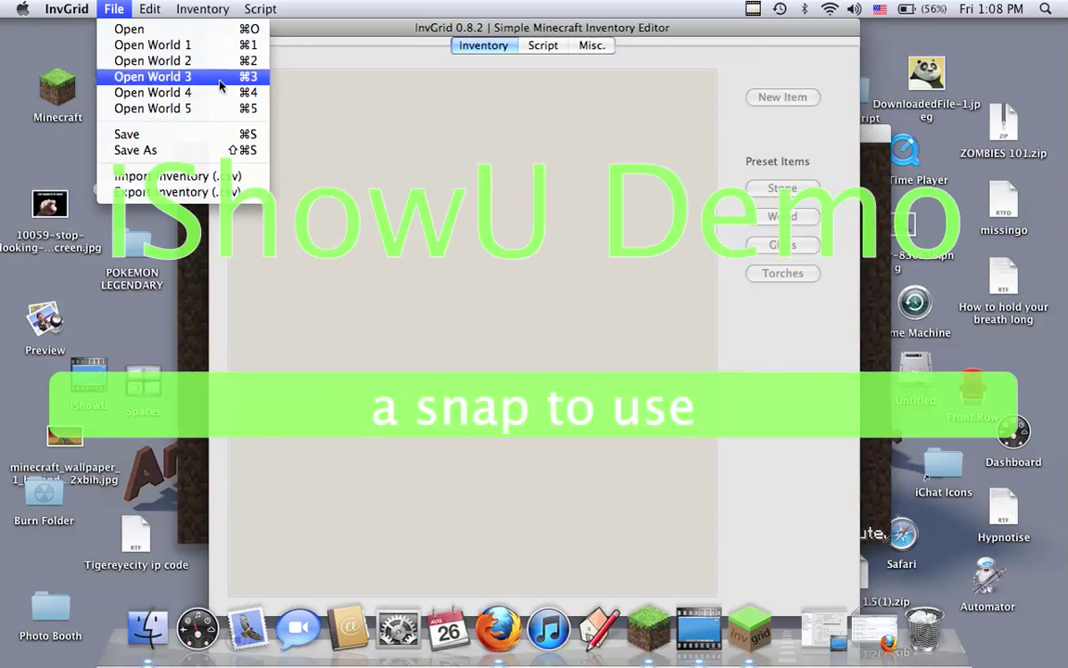
click(167, 32)
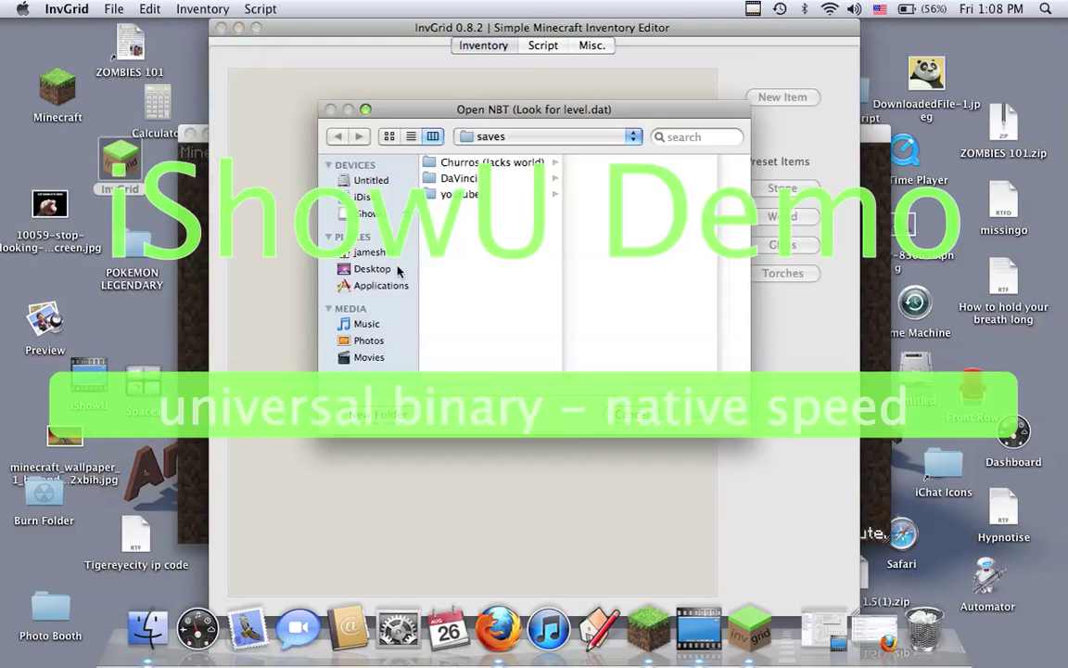
click(389, 252)
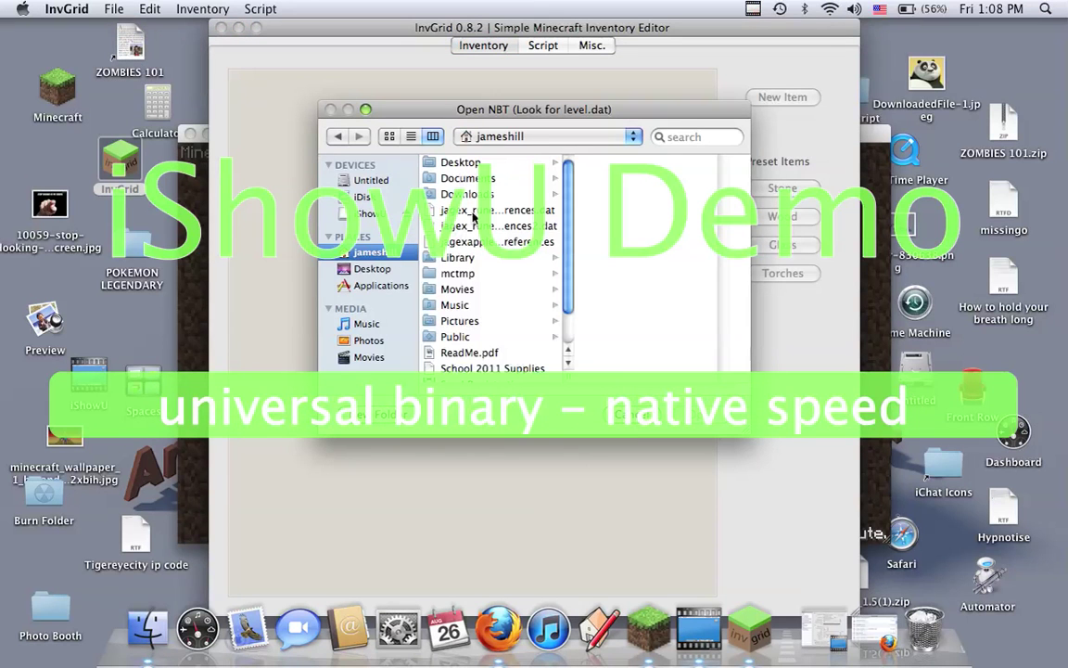
click(480, 259)
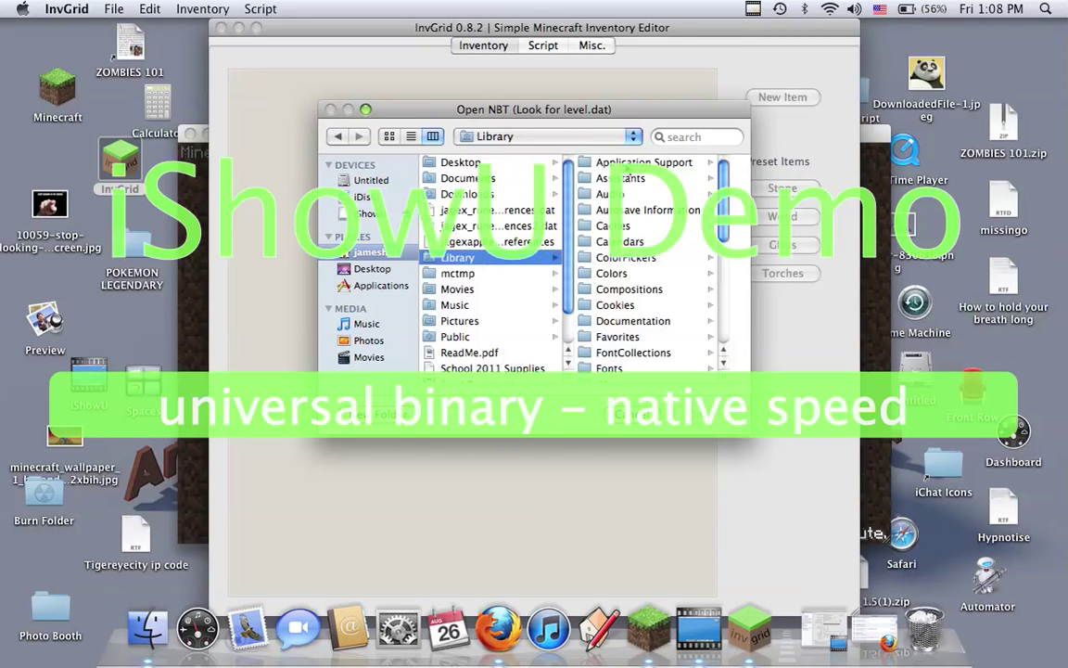
click(631, 163)
scroll(646, 316, down, 5)
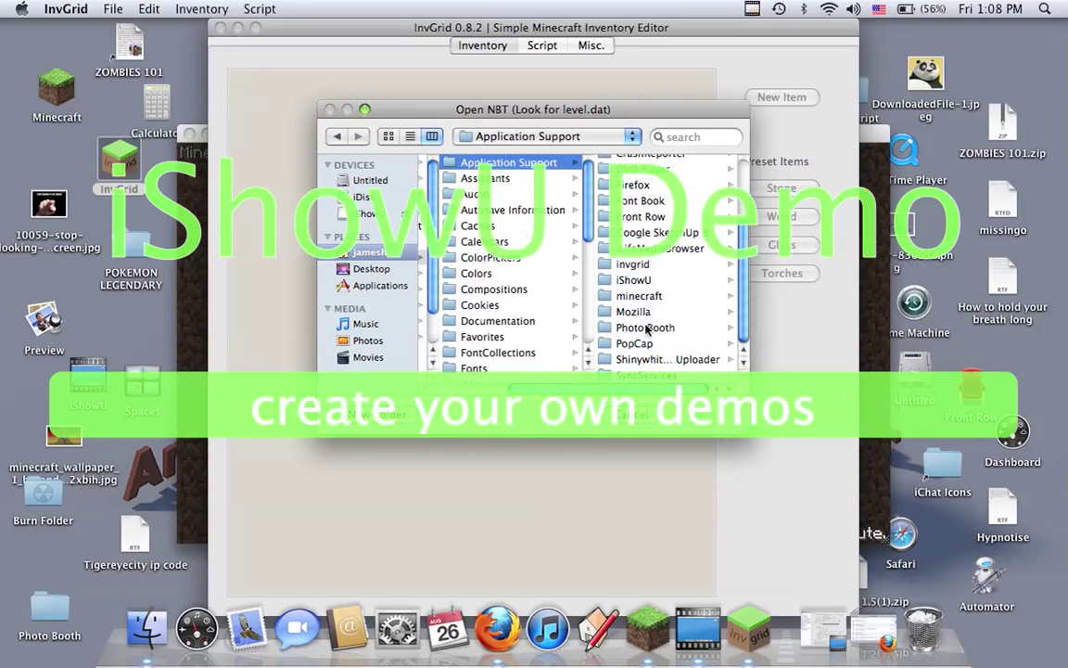
click(649, 298)
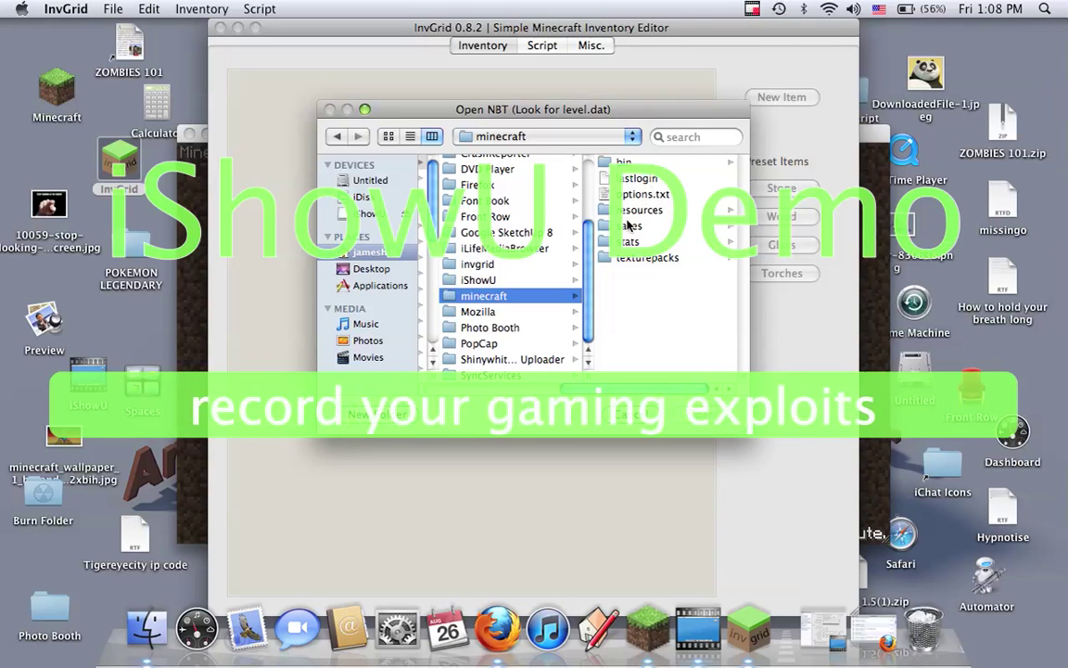
click(629, 225)
click(638, 193)
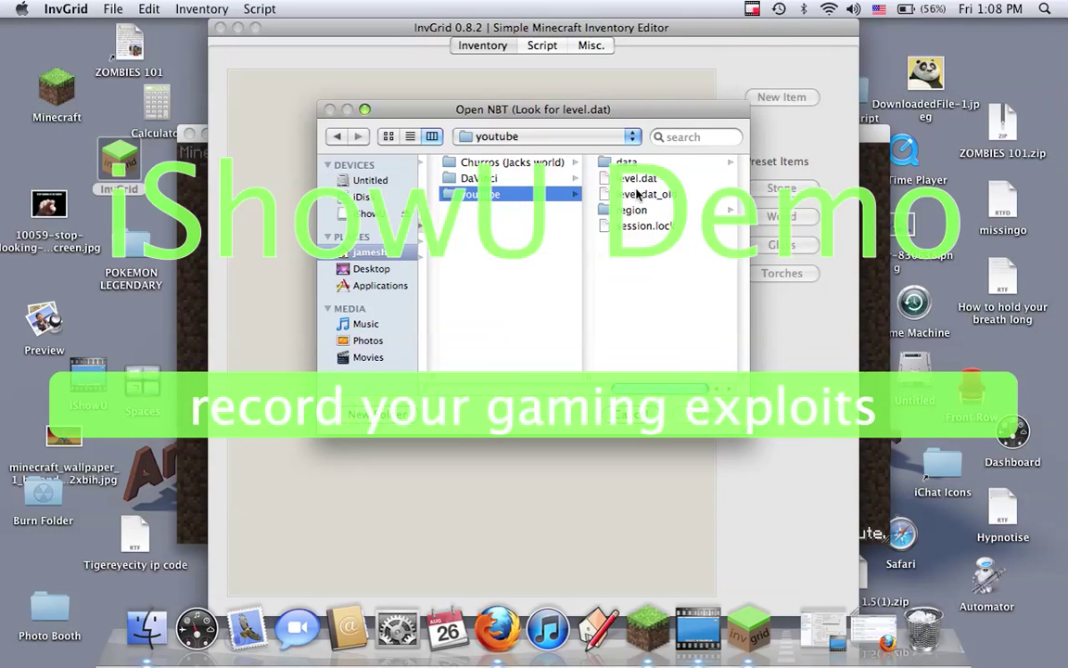
click(638, 179)
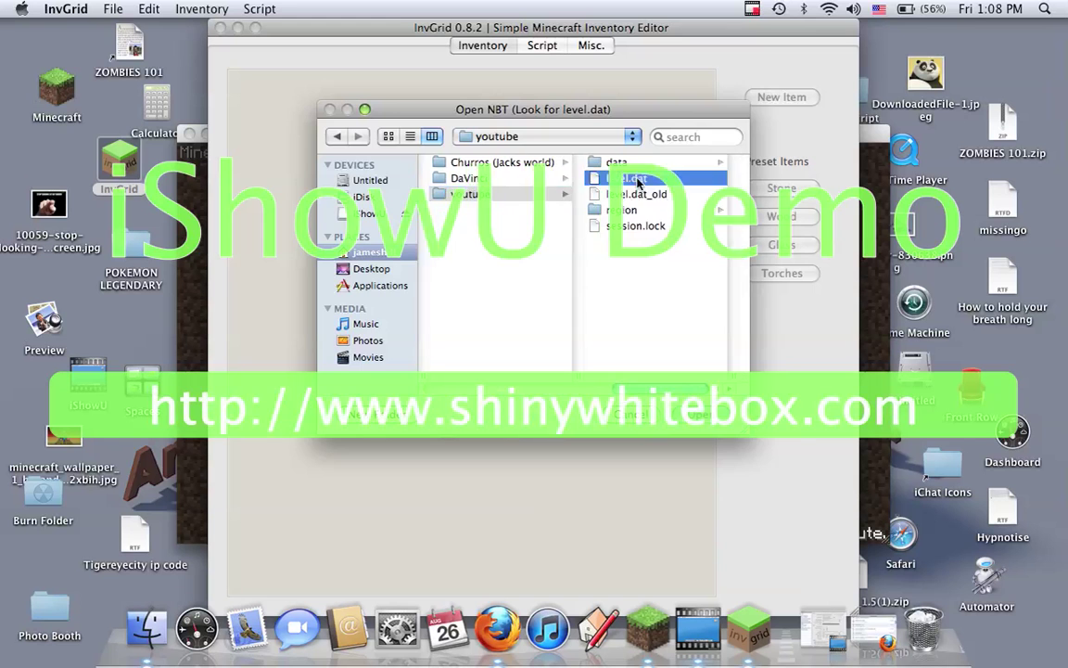
click(643, 416)
Look over the inventory slots and add a new item of type Diamond to the Quickbar 1 slot.
scroll(539, 283, down, 10)
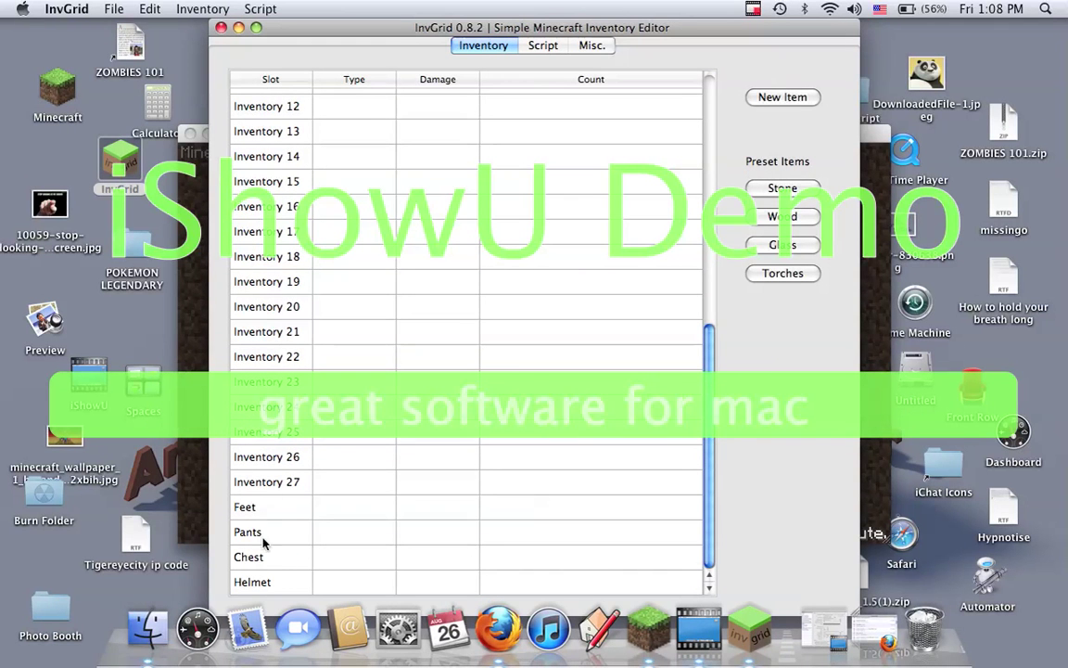
scroll(410, 374, up, 10)
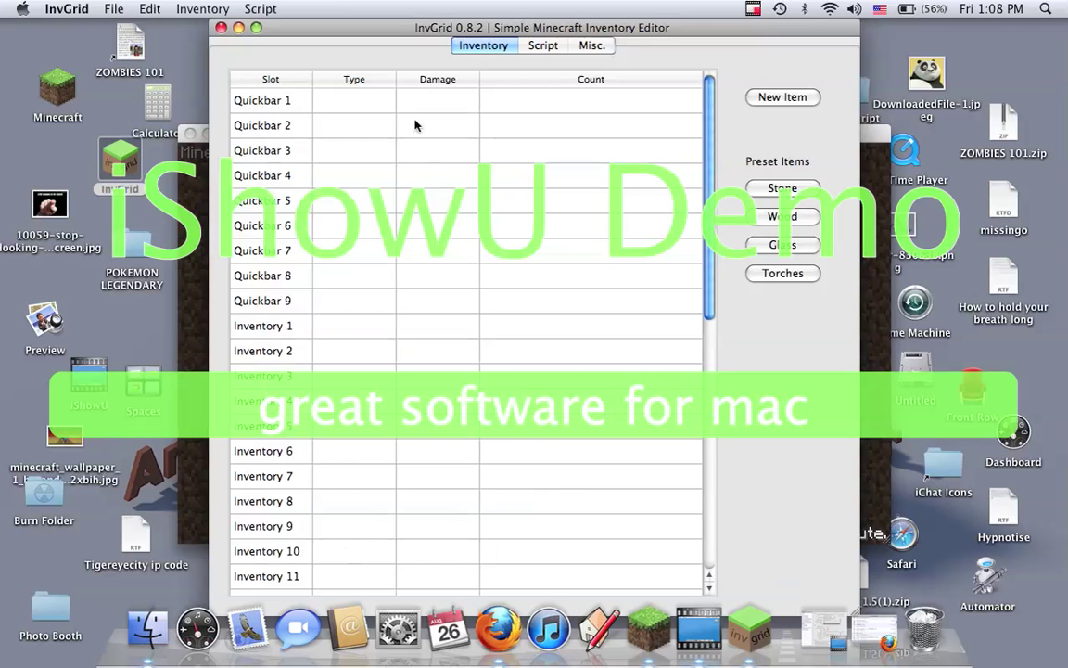
click(360, 105)
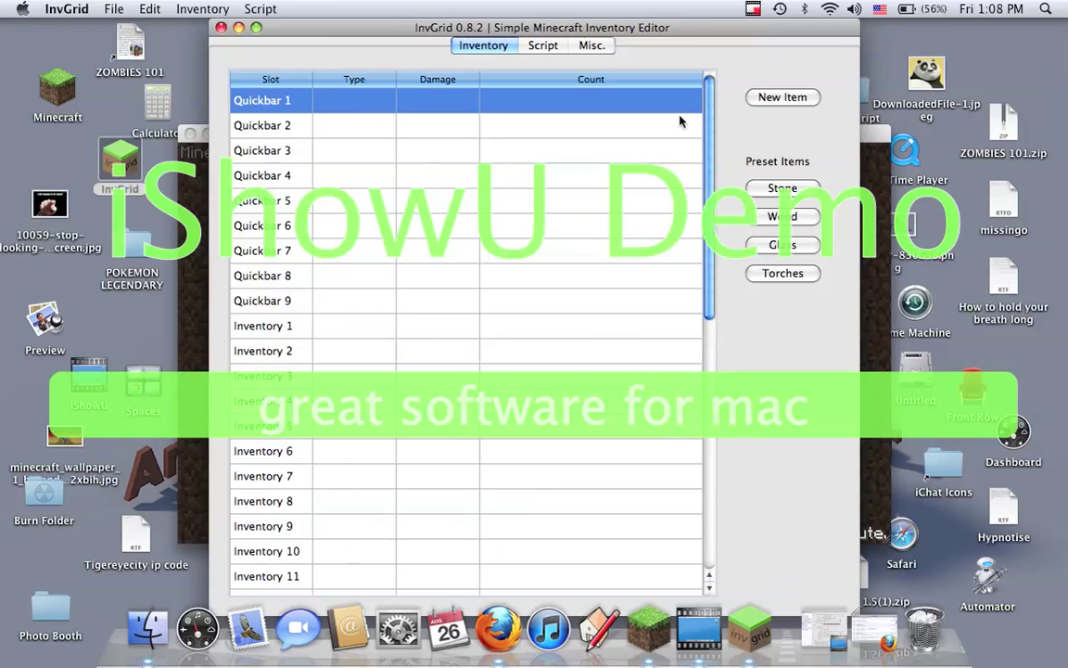
click(774, 98)
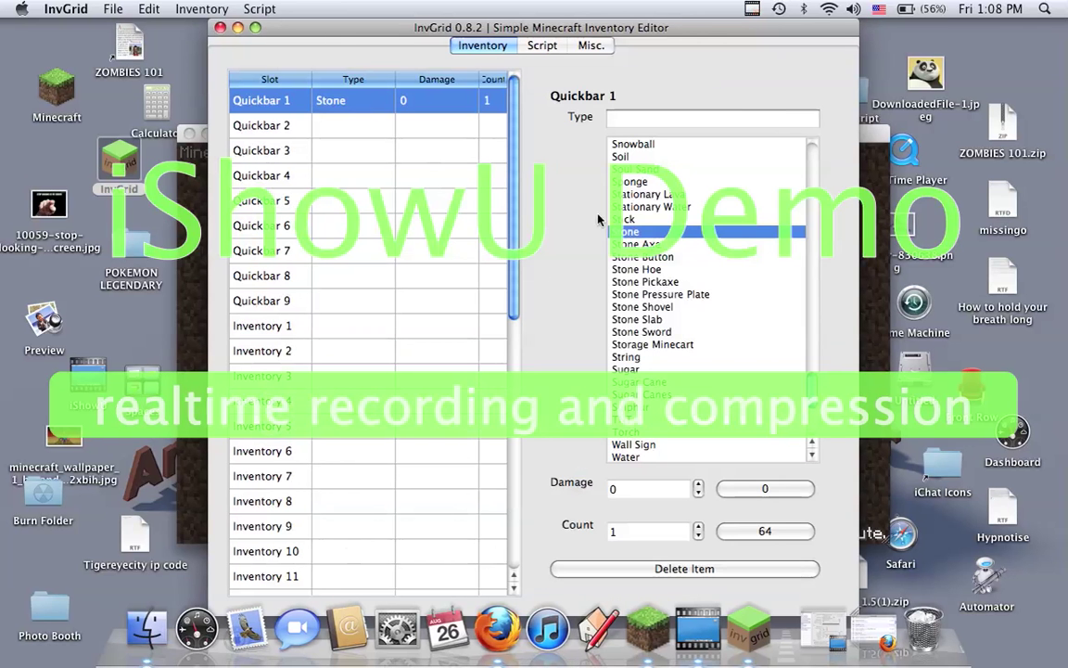
click(687, 117)
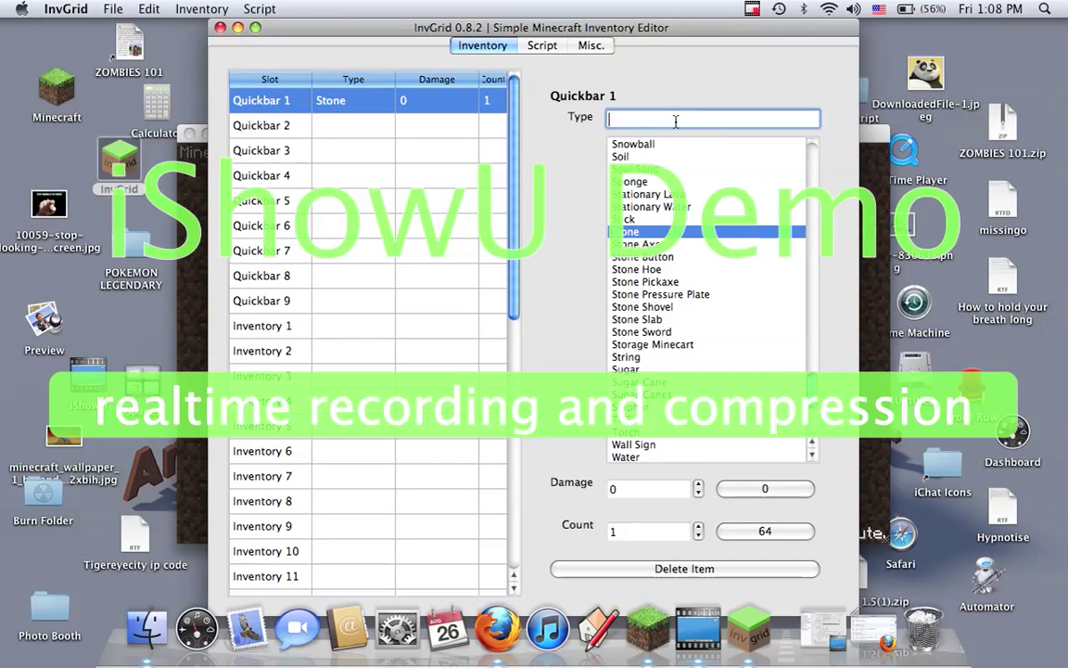
text(diamon)
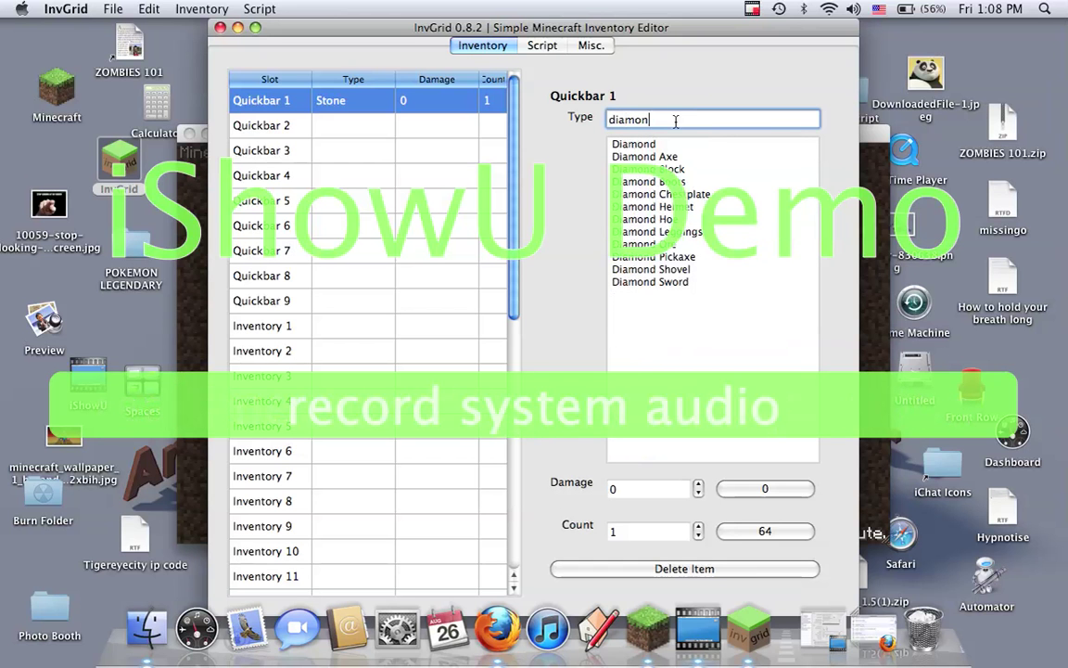
click(645, 144)
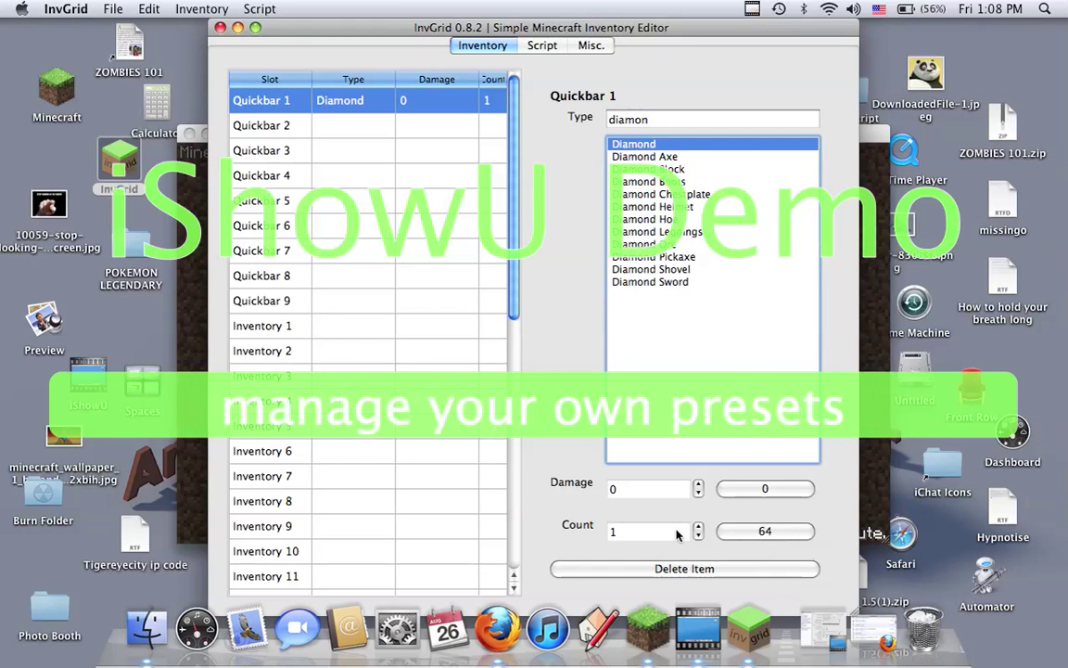
Set the count of the Diamond item in Quickbar 1 to 64.
click(649, 532)
text(12)
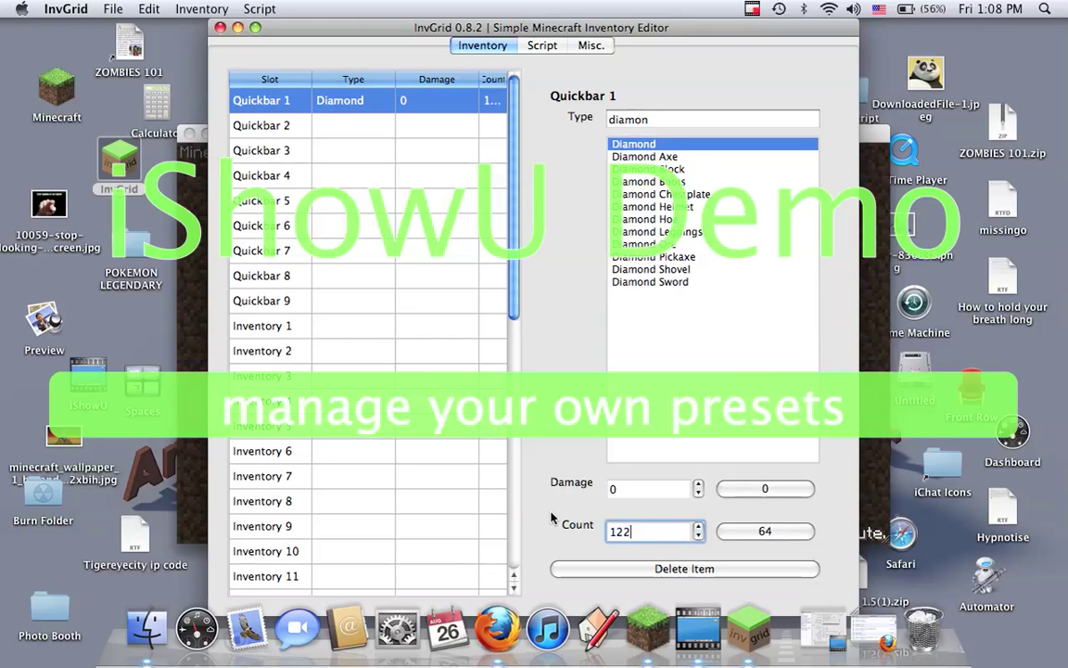
key(BackSpace)
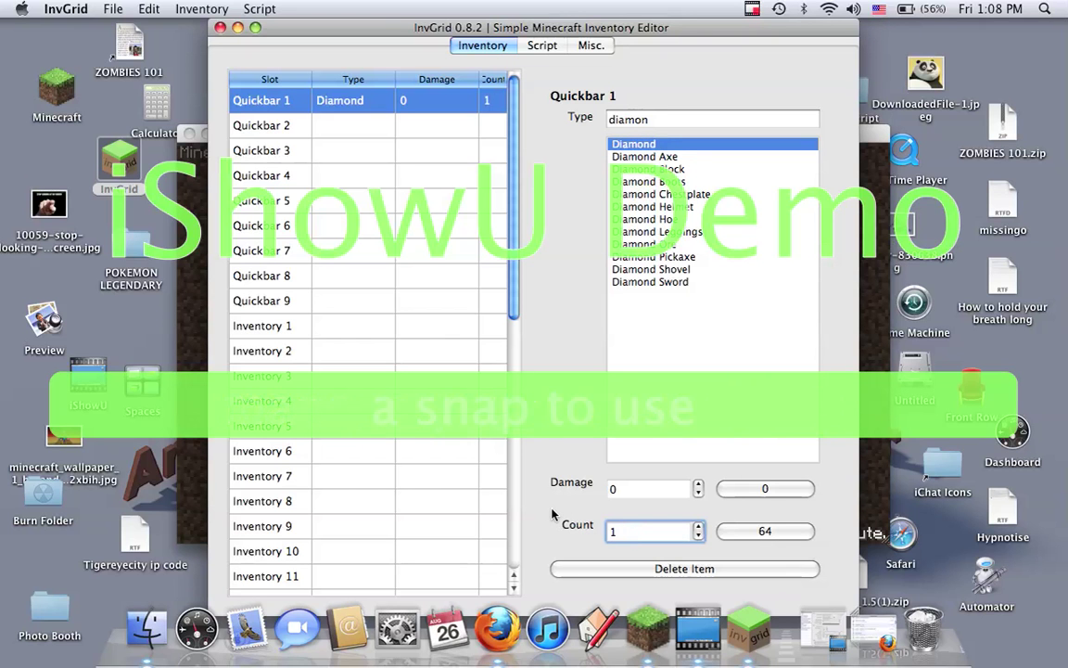
key(BackSpace)
text(255)
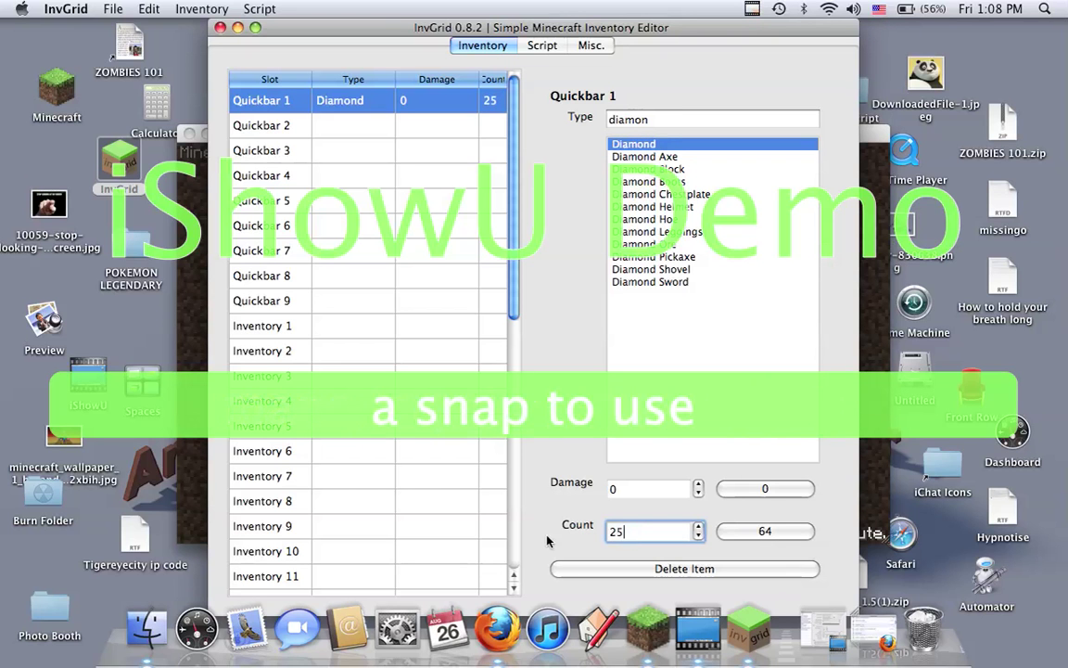
key(BackSpace)
key(BackSpace)
key(BackSpace)
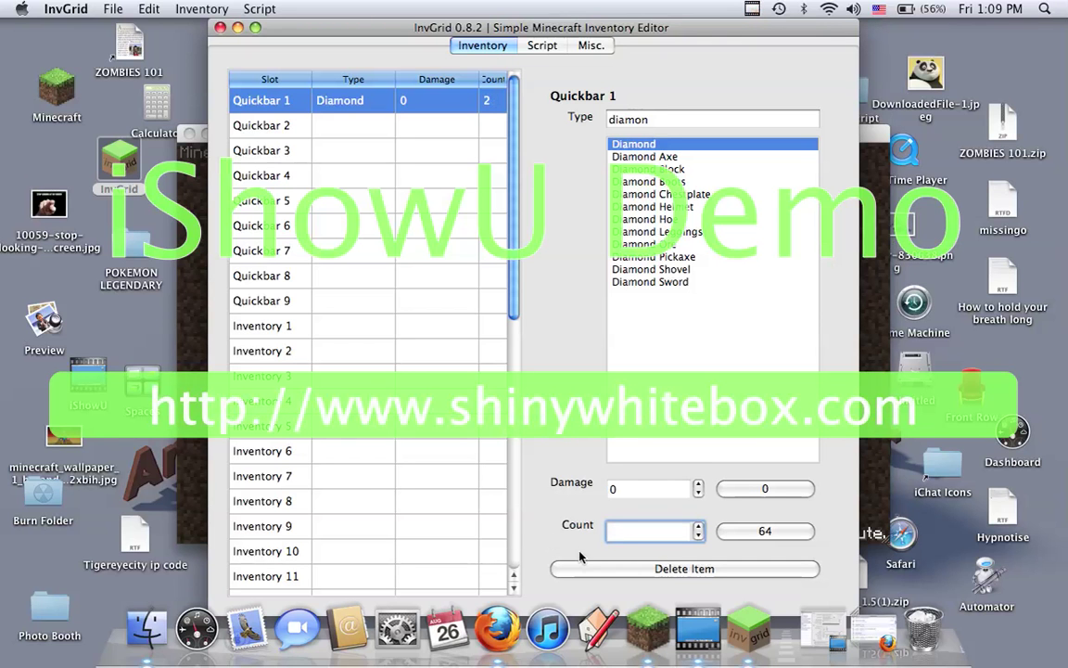
text(5)
key(BackSpace)
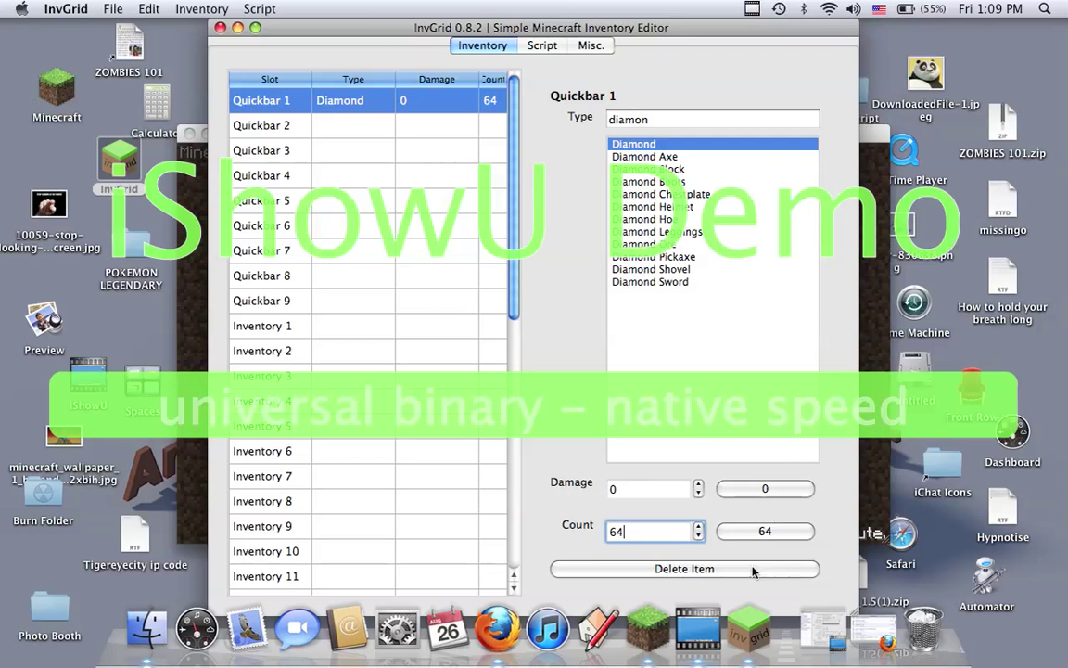
Add a Diamond Pickaxe to the Quickbar 2 slot and set its damage to -9999.
click(425, 149)
click(441, 125)
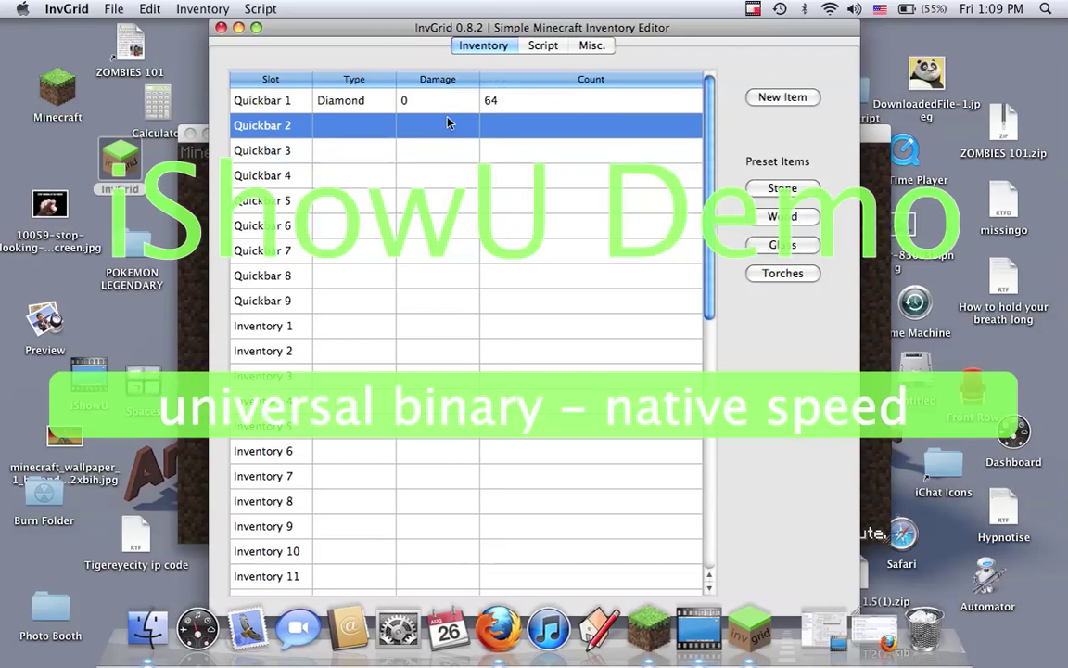
click(778, 104)
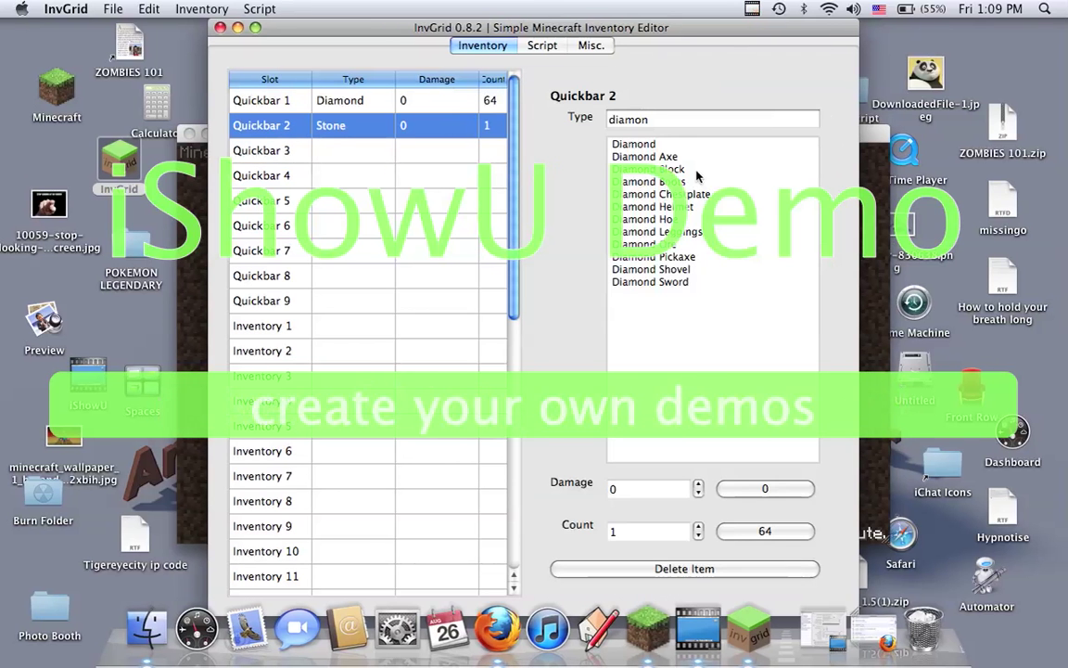
click(695, 256)
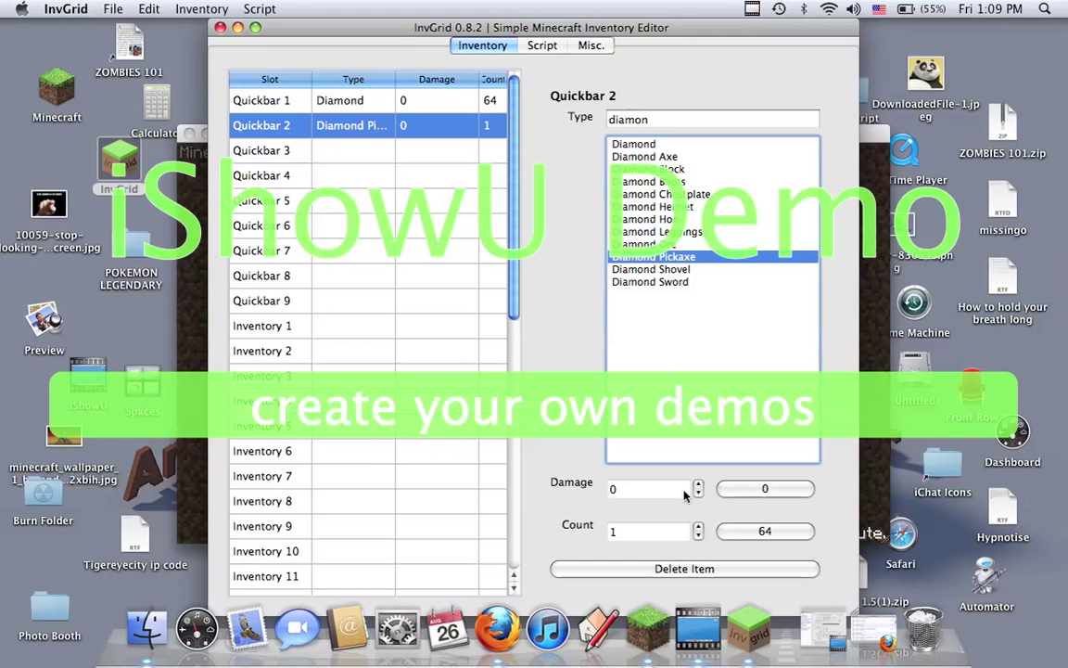
click(684, 491)
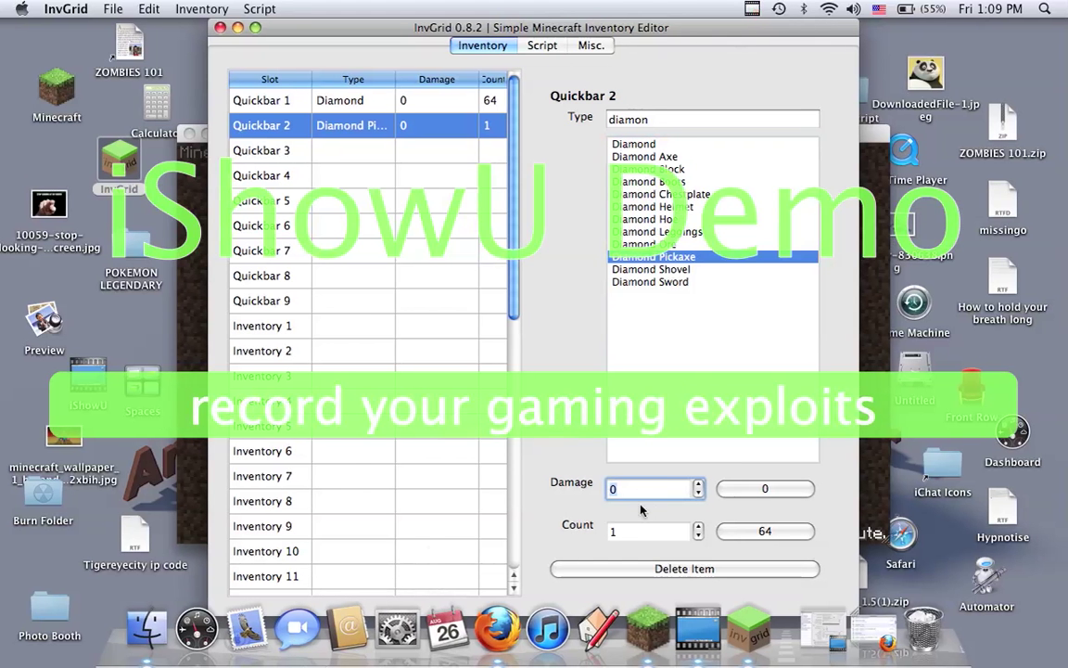
text(-9999)
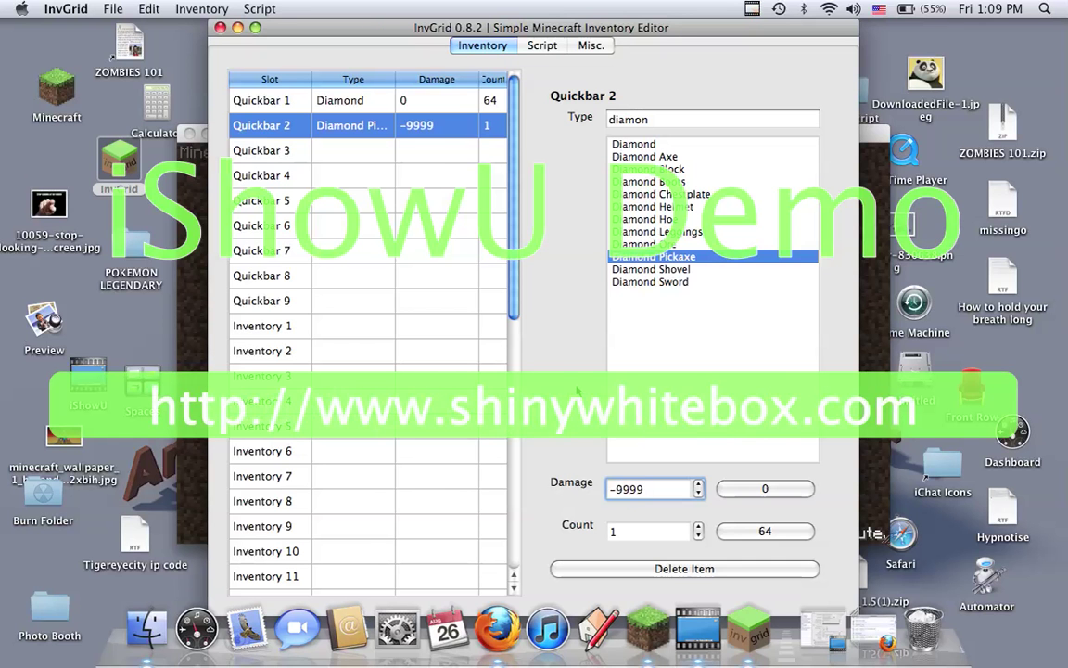
Add a new item with the default Stone type to the Quickbar 3 slot.
click(440, 160)
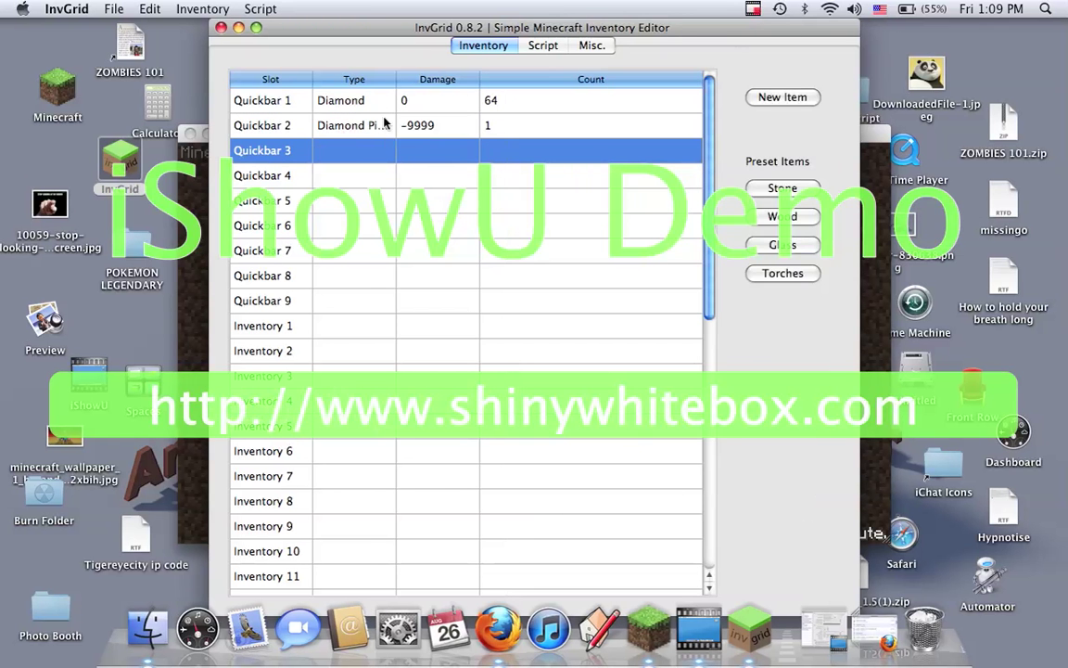
click(778, 98)
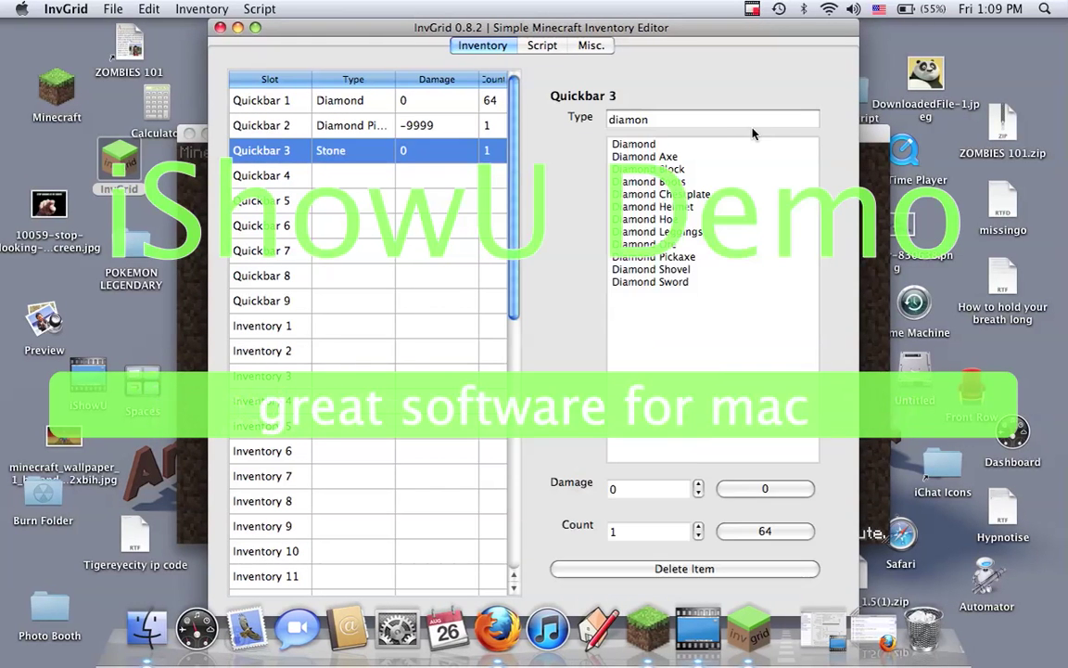
click(392, 549)
Add Diamond Leggings to the Pants slot and set their damage to -9999.
scroll(393, 533, down, 10)
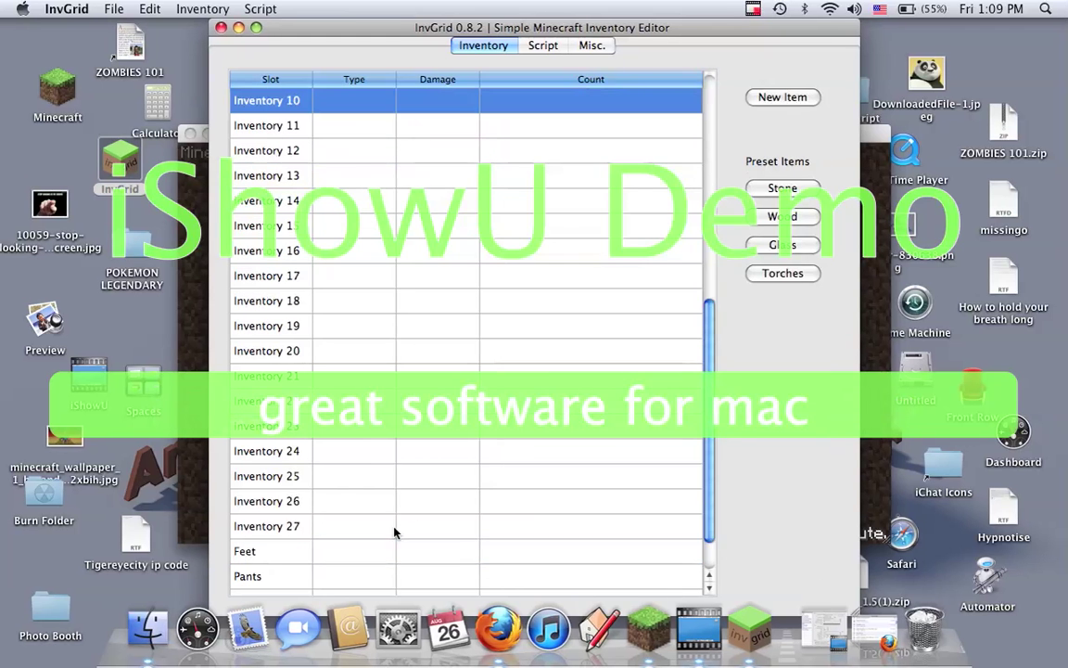
click(375, 526)
click(783, 96)
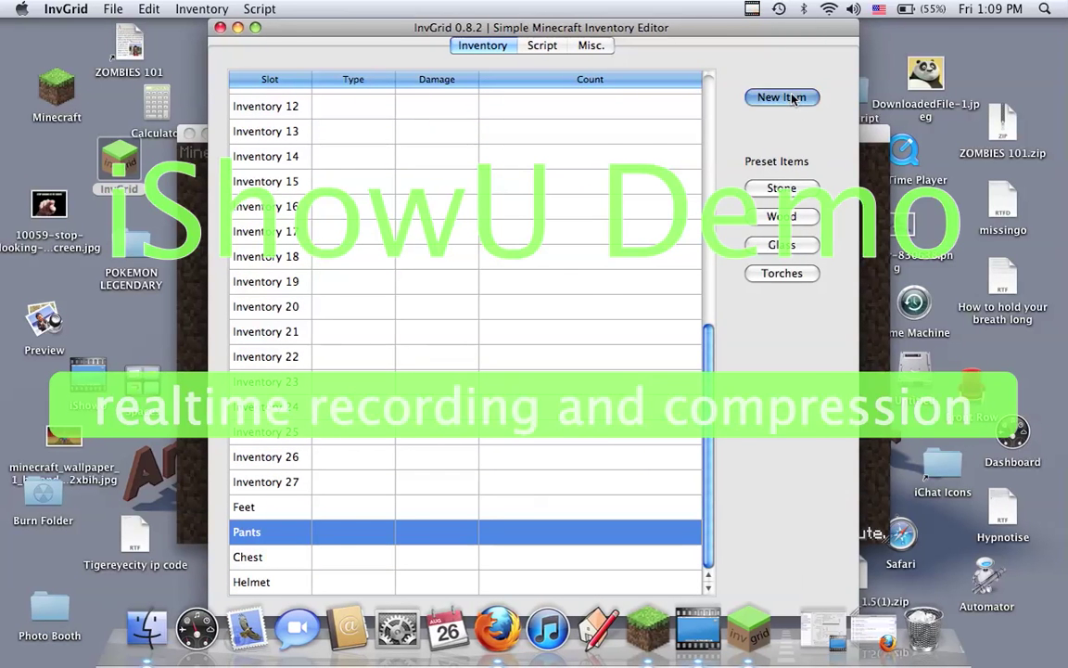
text(diamon)
click(715, 231)
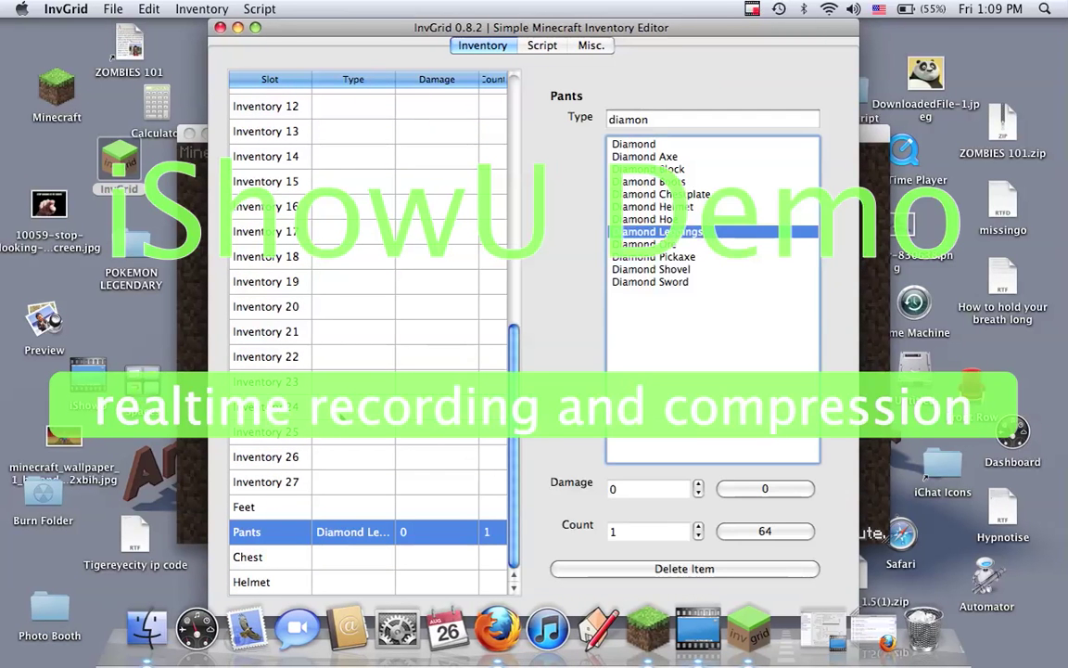
click(640, 489)
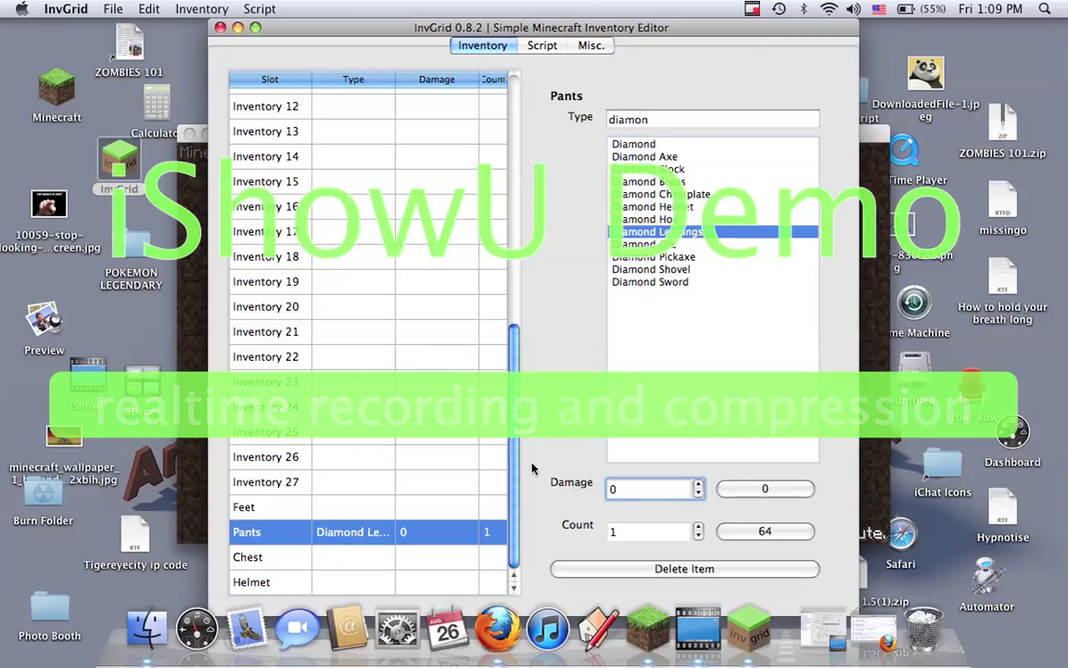
key(BackSpace)
text(-9999)
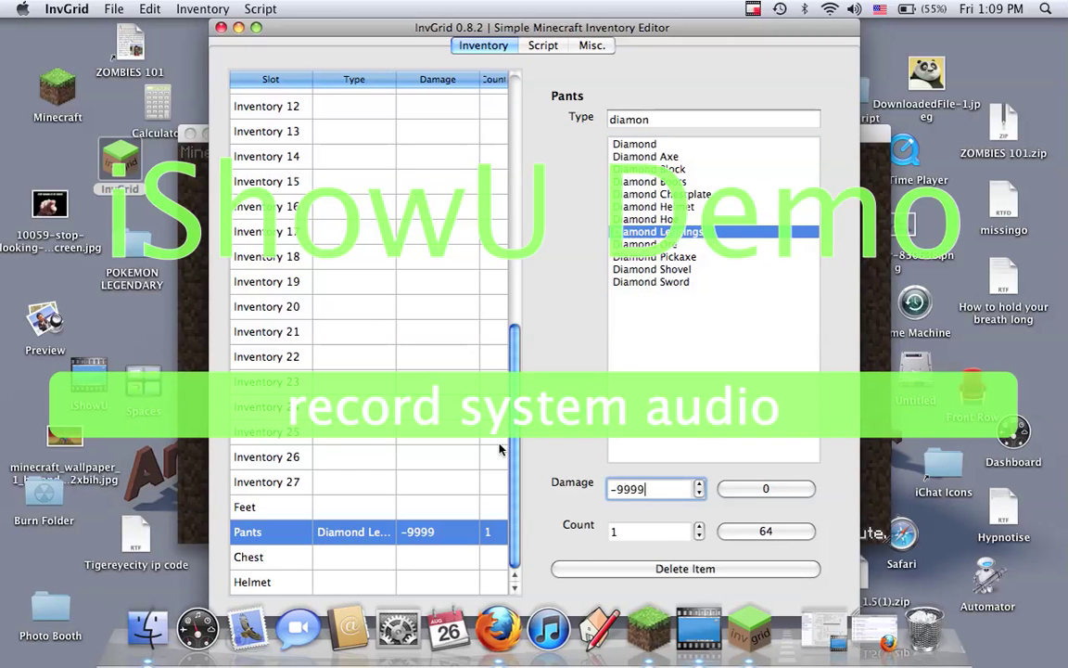
Select the Stone item in the Quickbar 3 slot and start editing its type search text.
scroll(499, 449, up, 10)
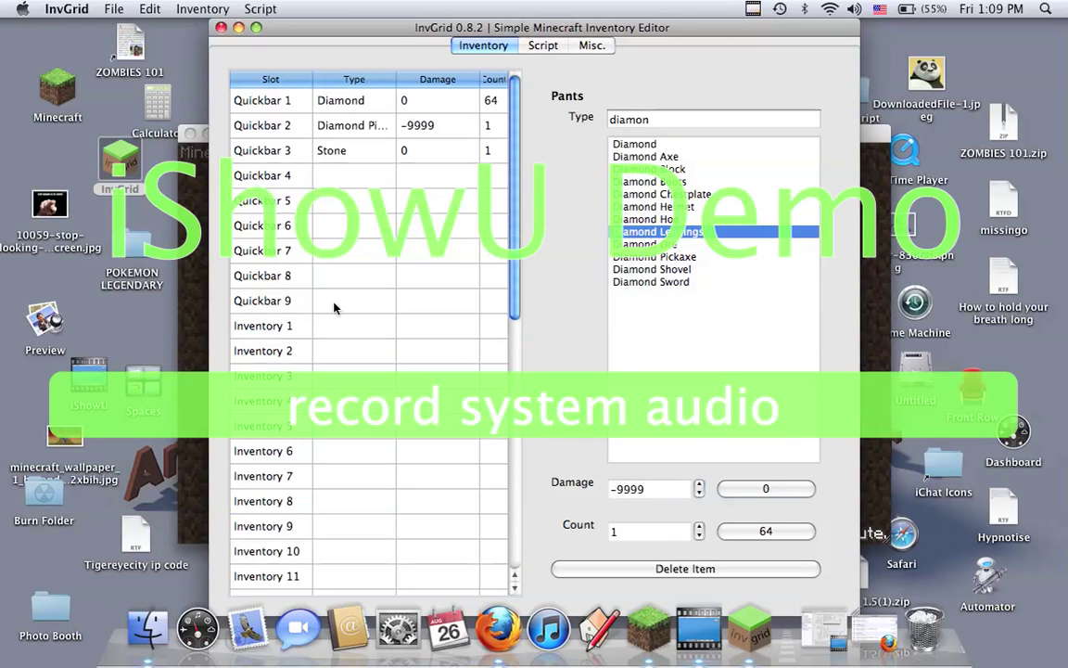
click(504, 193)
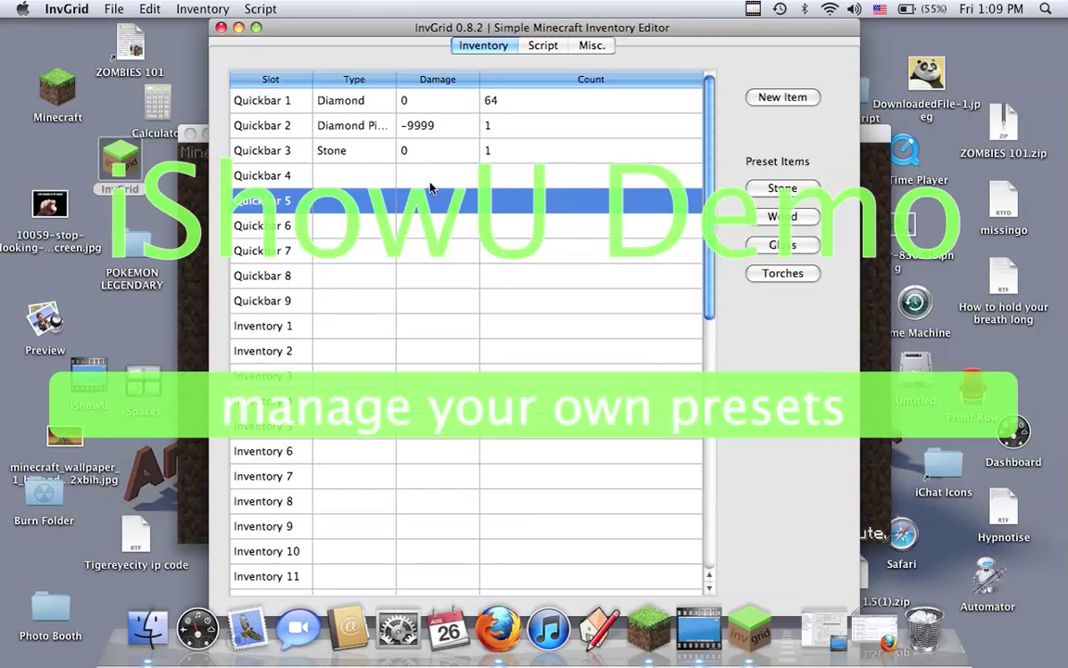
click(624, 152)
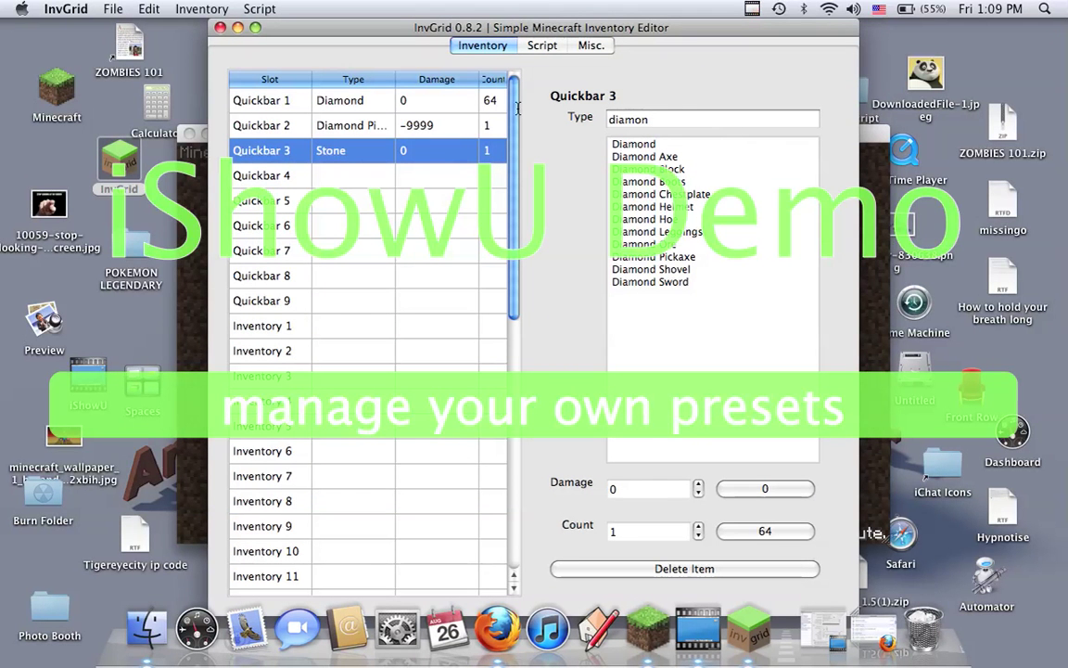
double_click(661, 122)
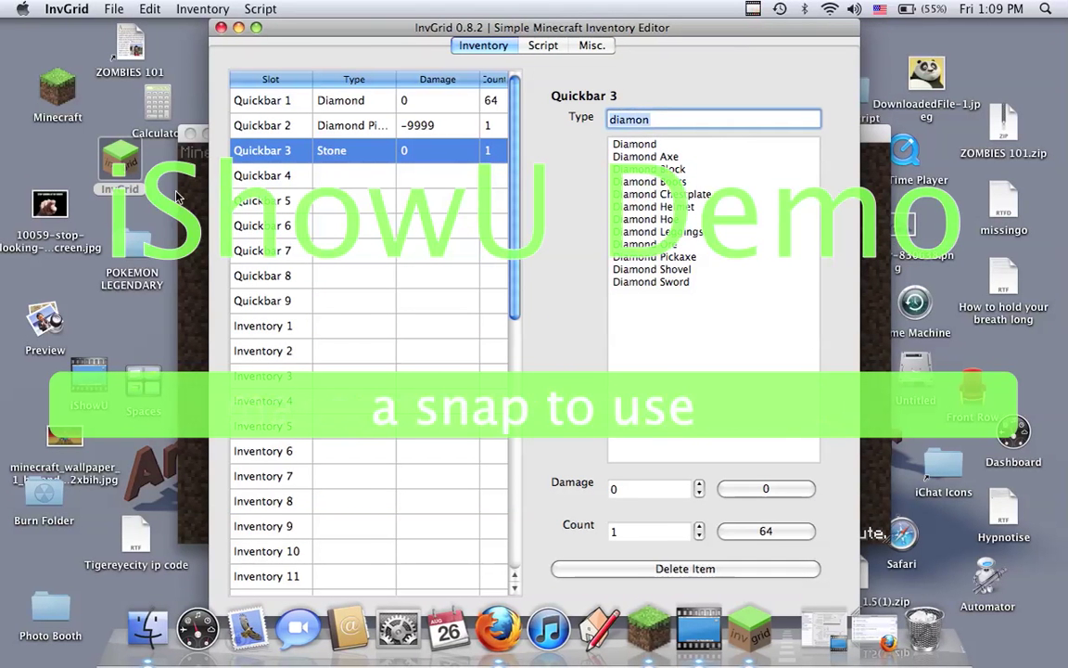
text(ma)
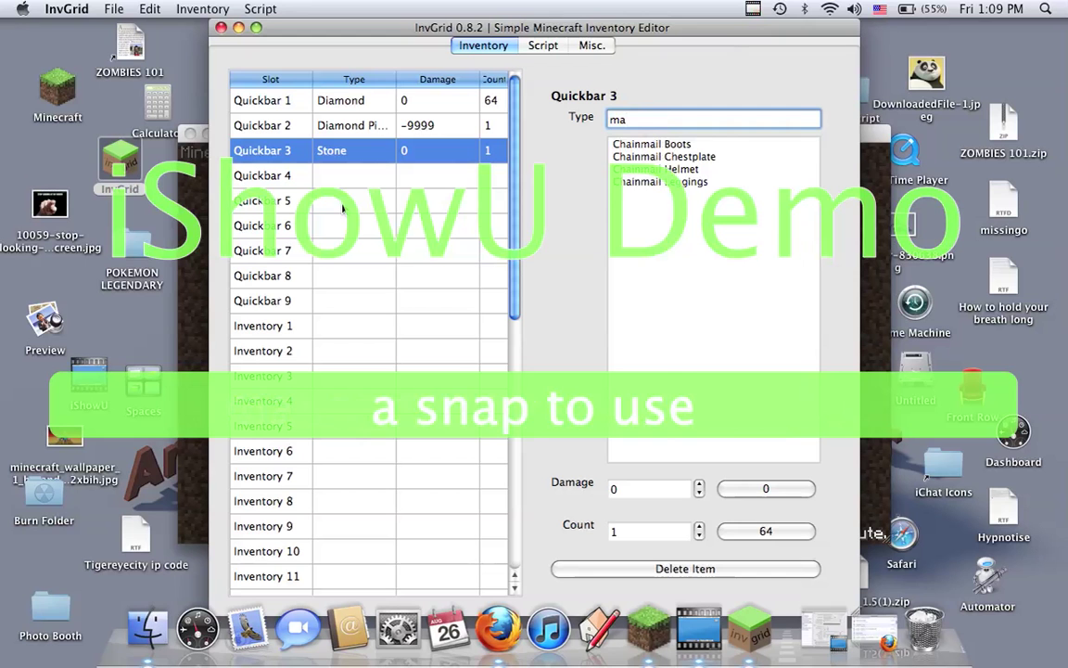
text(p)
key(BackSpace)
key(BackSpace)
key(BackSpace)
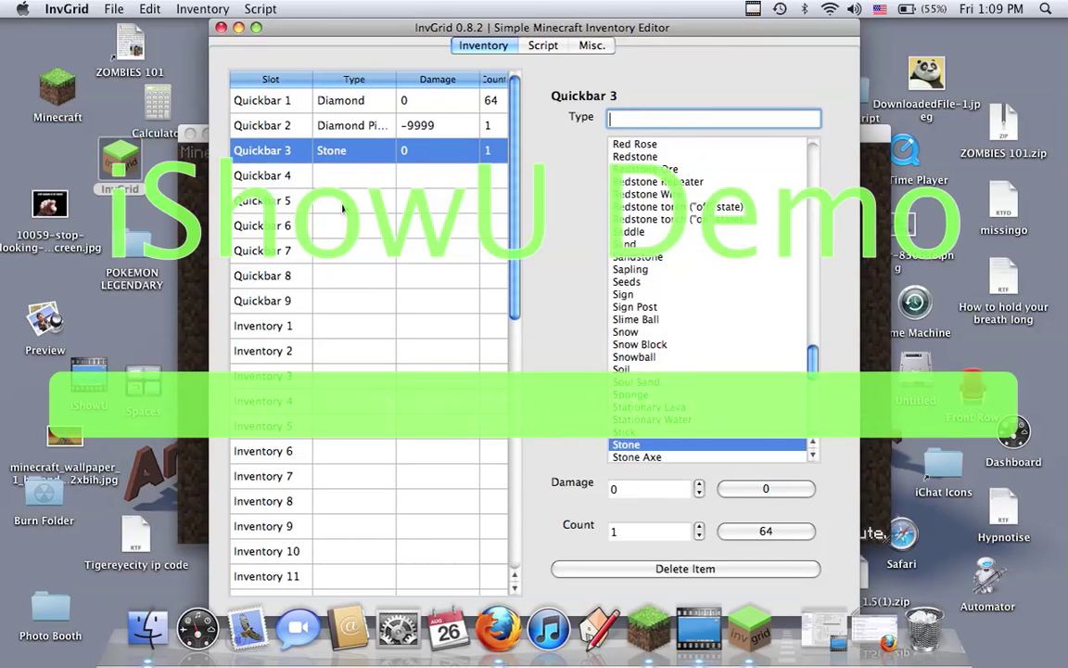
text(red)
key(BackSpace)
key(BackSpace)
key(BackSpace)
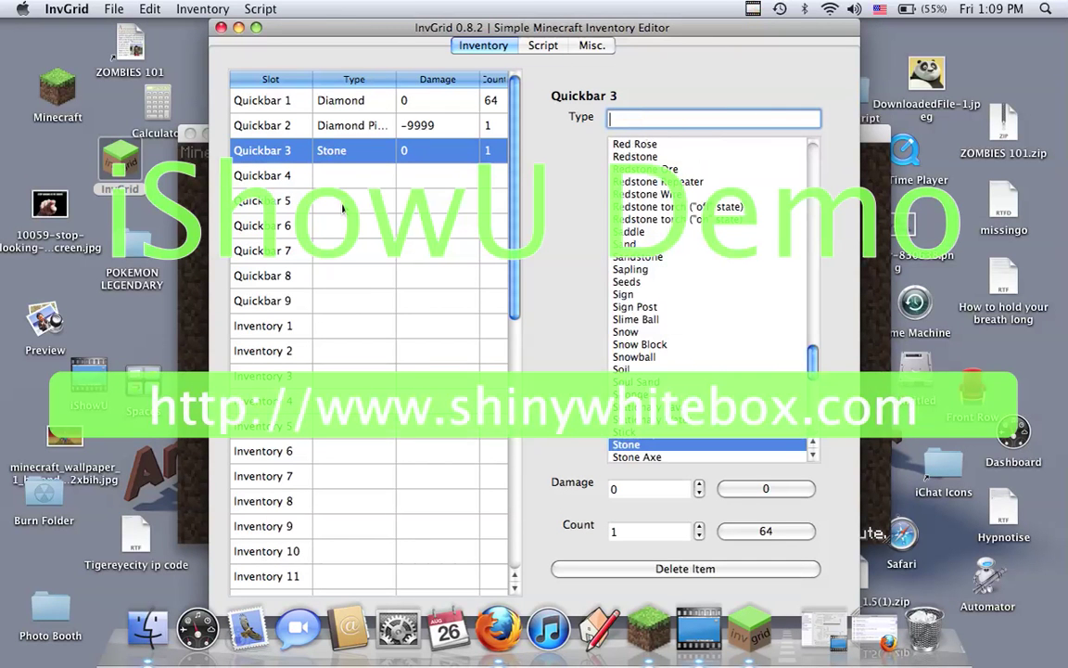
text(compa)
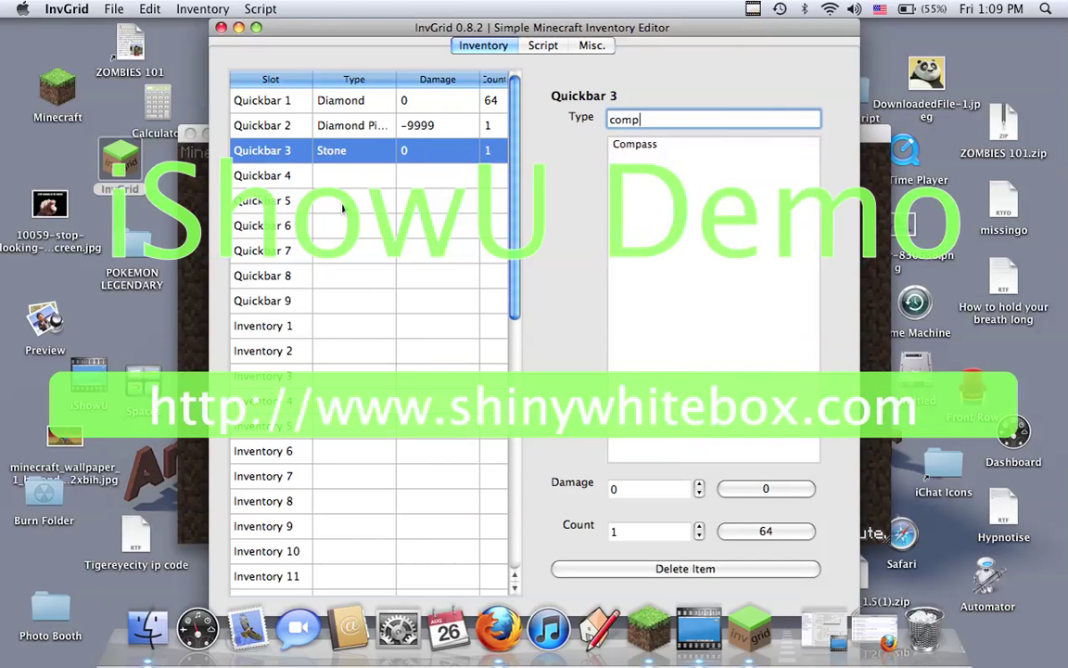
key(BackSpace)
key(BackSpace)
key(BackSpace)
key(BackSpace)
key(BackSpace)
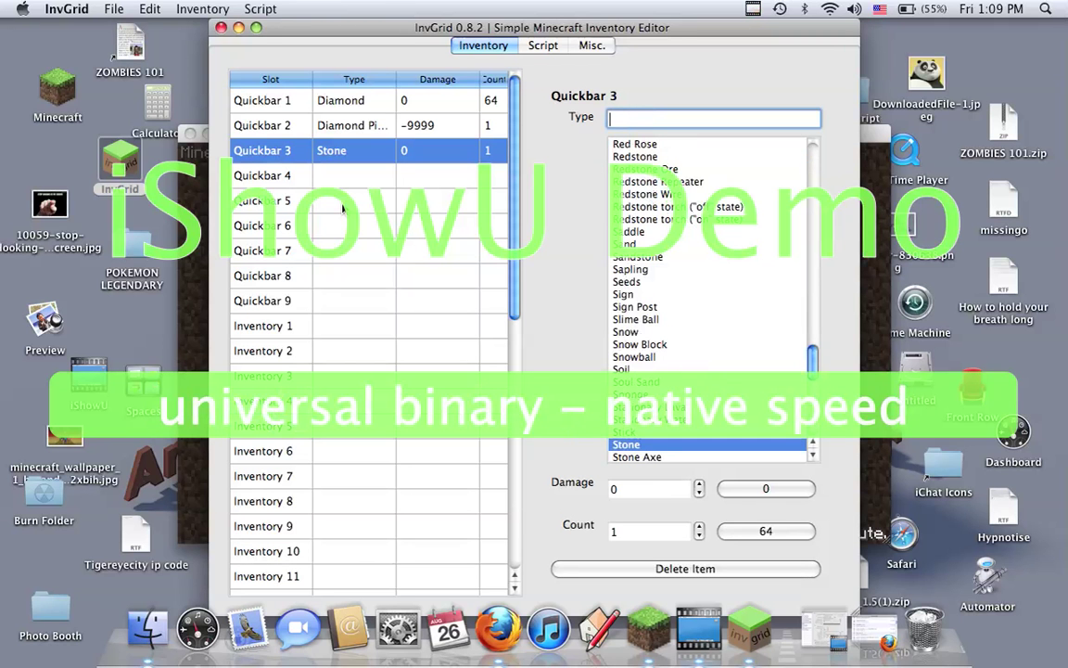
Search the item types for lava, set the Quickbar 3 item to Lava and set its count to 64.
text(lava)
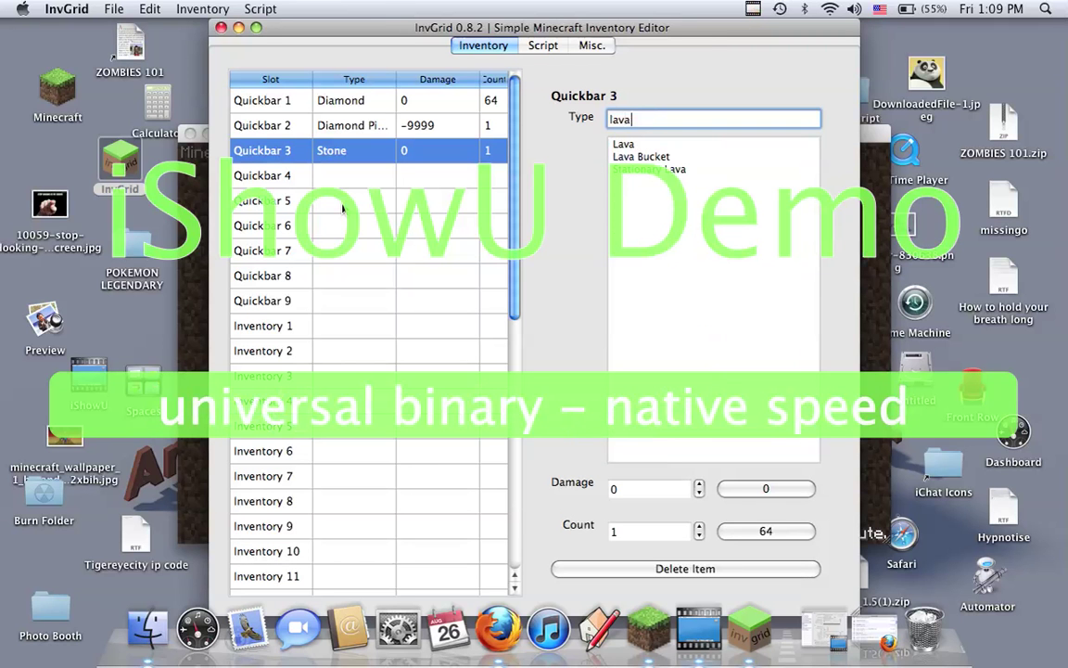
click(655, 146)
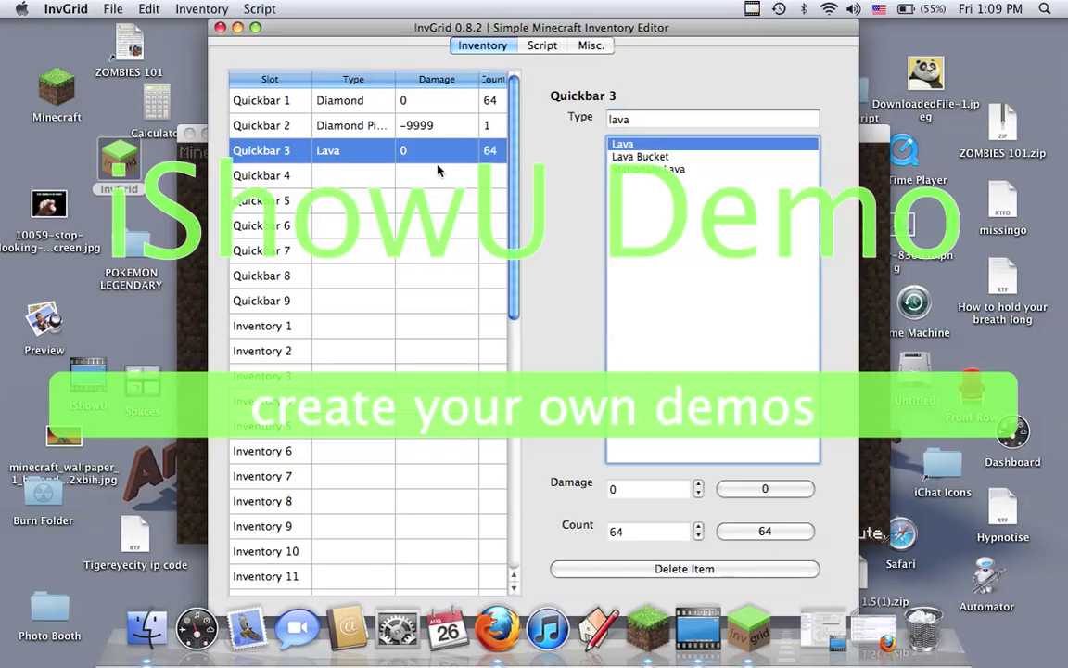
Add a new item to the Quickbar 4 slot and start editing its type search text.
click(429, 189)
click(770, 95)
click(680, 122)
text(mon)
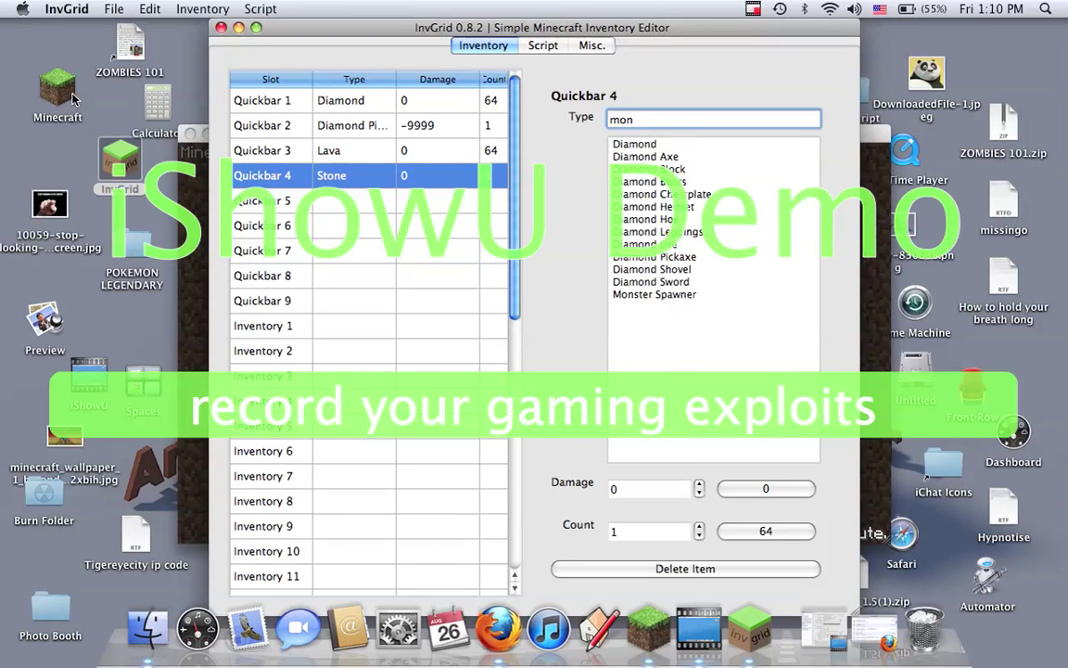
text(\\)
key(BackSpace)
key(BackSpace)
key(BackSpace)
key(BackSpace)
key(BackSpace)
key(BackSpace)
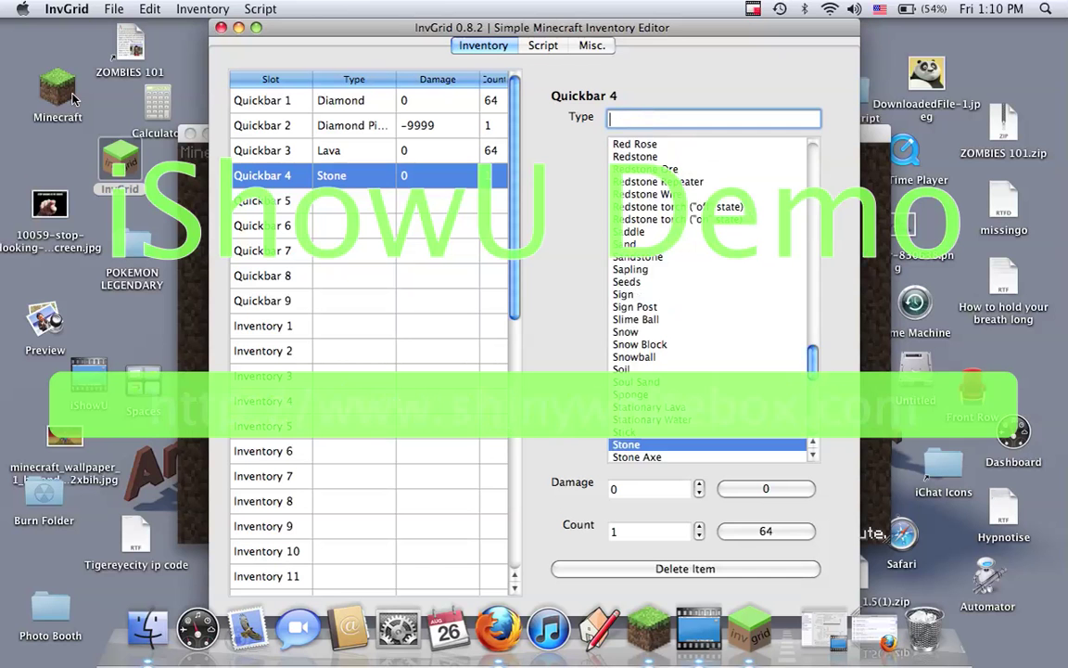
text(lav)
key(BackSpace)
key(BackSpace)
key(BackSpace)
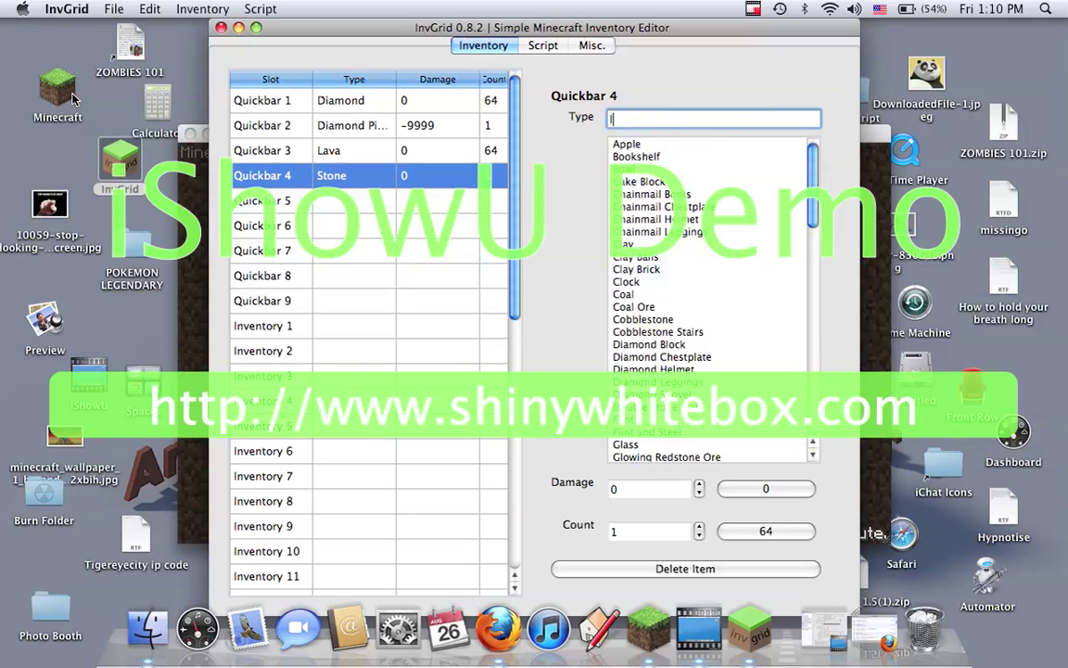
Search the item types for water, set the Quickbar 4 item to Water and set its count to 64.
text(water)
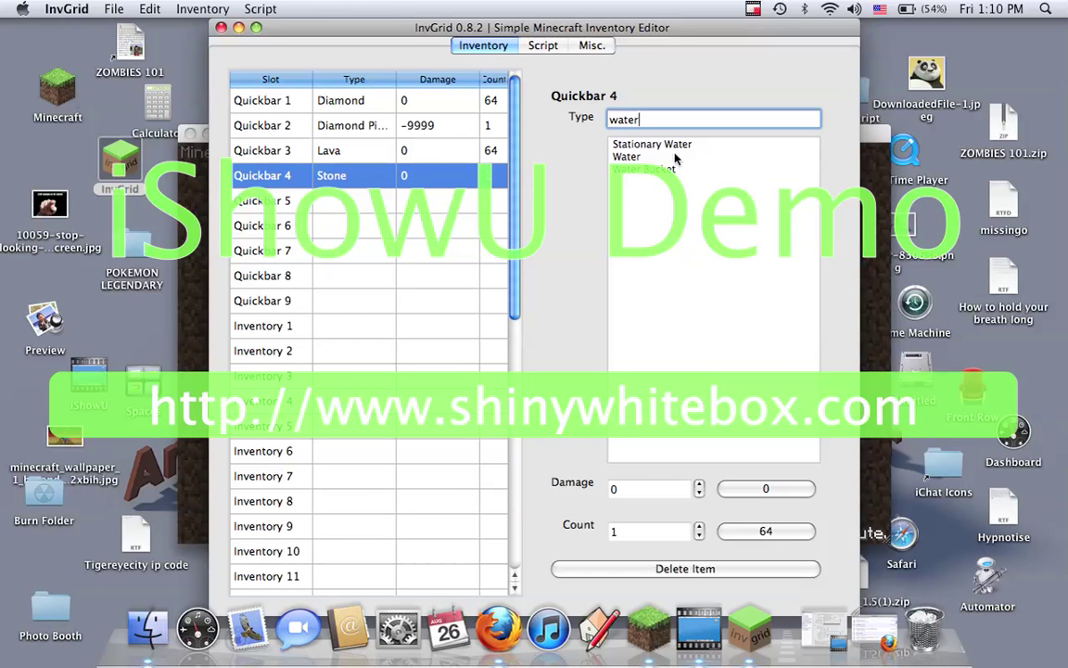
click(676, 158)
click(765, 531)
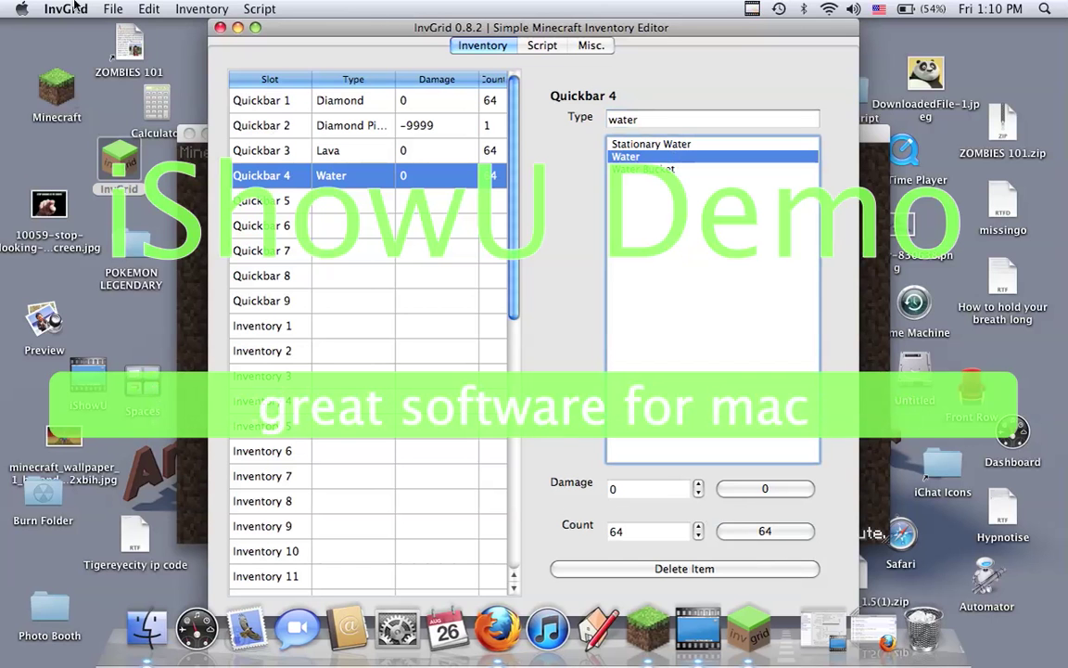
Save the edited inventory to the world, ending with the InvGrid window in front of Minecraft.
click(112, 9)
click(151, 134)
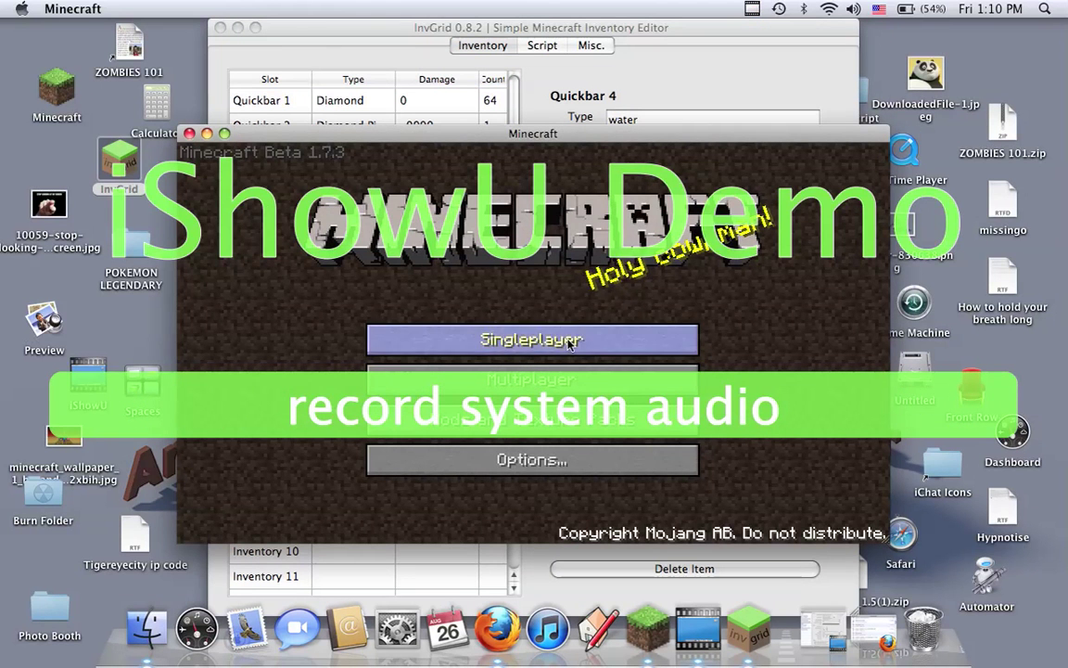
click(523, 112)
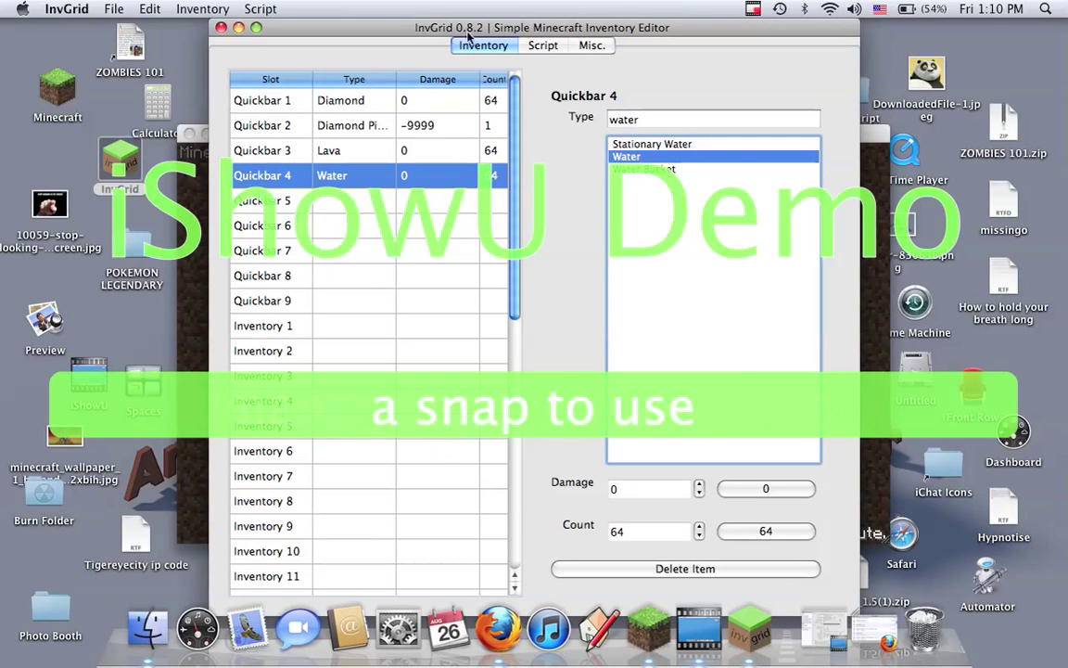
View the inventory script and open the world's miscellaneous settings.
click(542, 45)
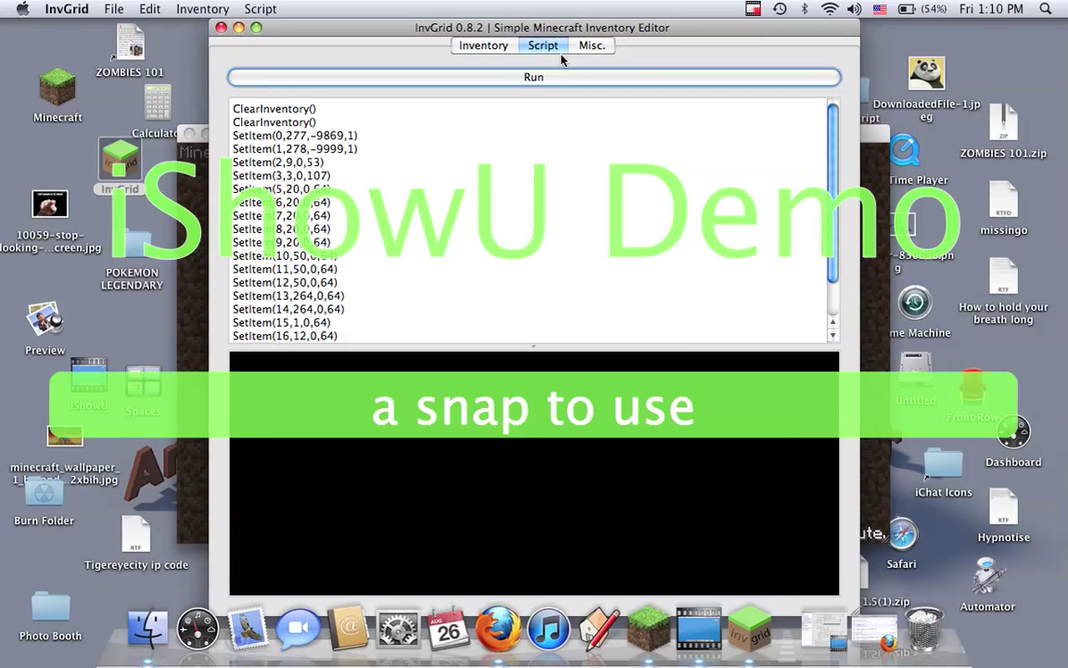
click(594, 45)
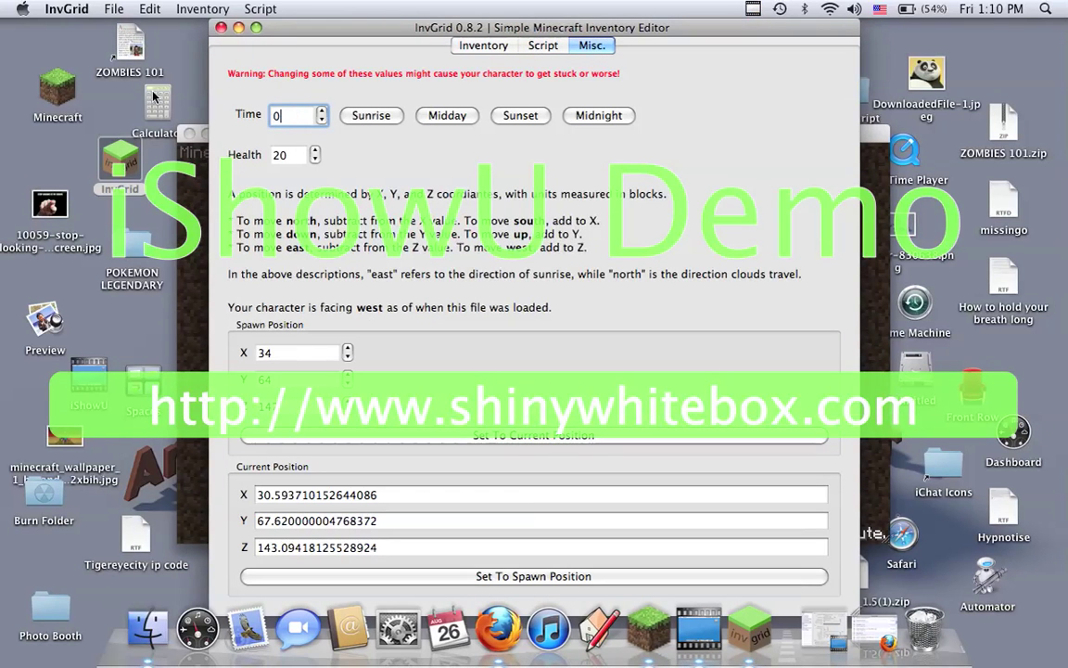
Try the Midday, Sunset and Midnight presets for the world's time.
click(447, 115)
click(521, 115)
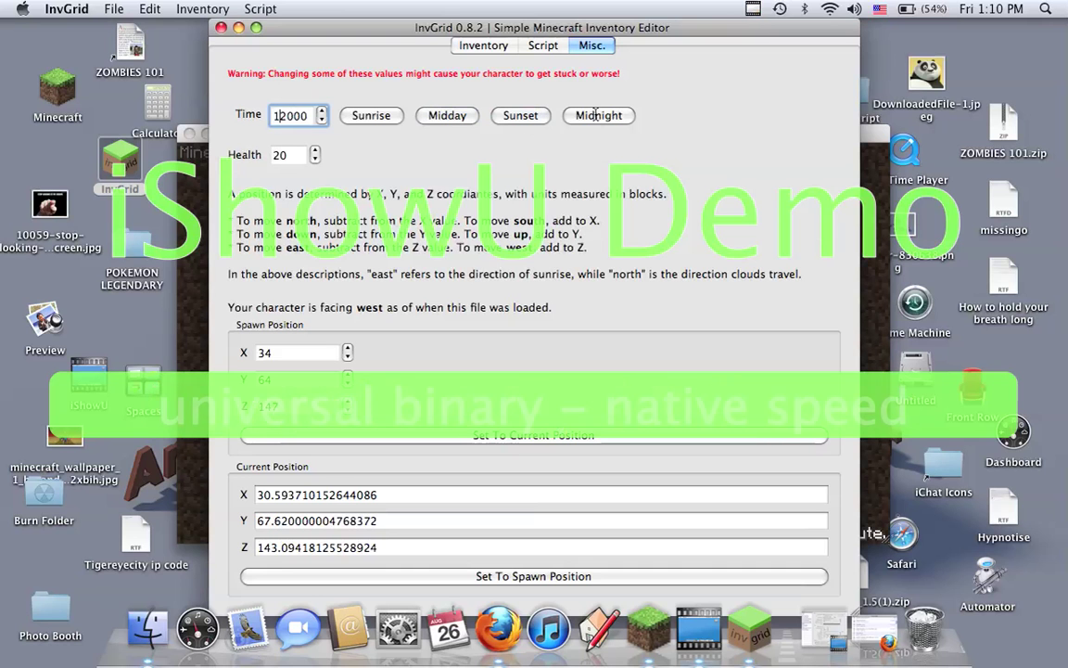
click(599, 115)
Set the character's health to 999 and close InvGrid with the changes saved.
double_click(312, 117)
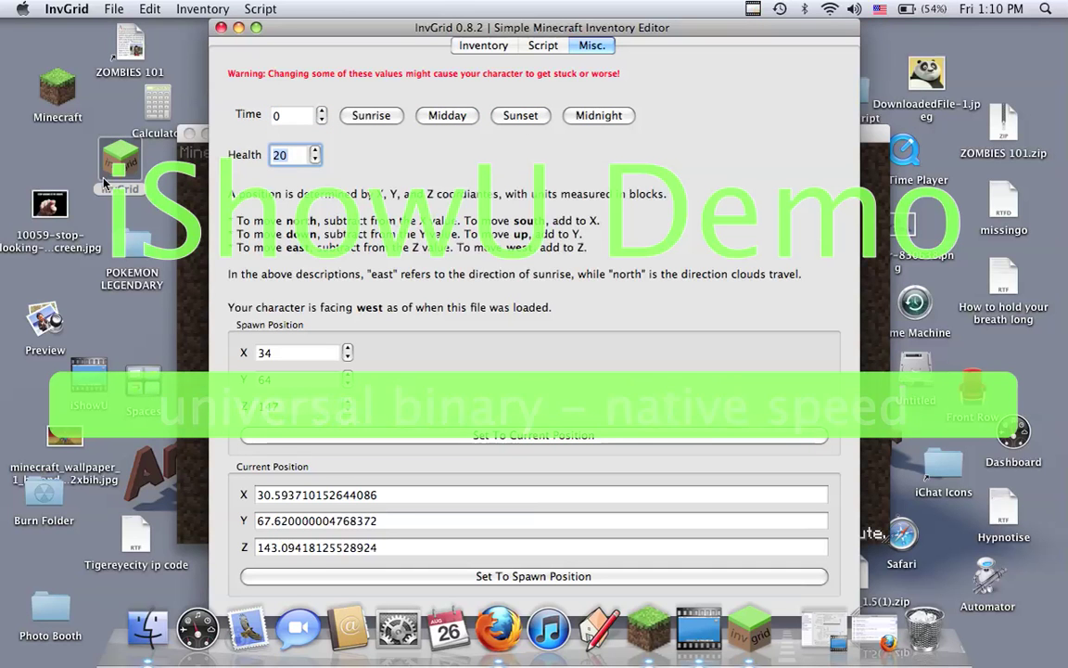
text(999)
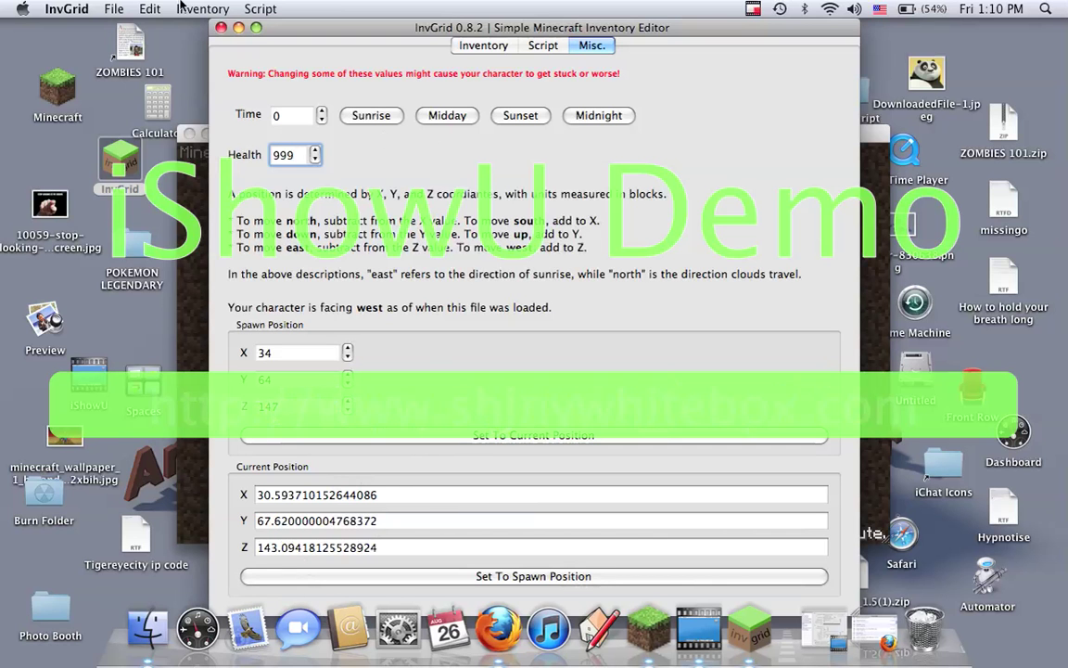
click(114, 8)
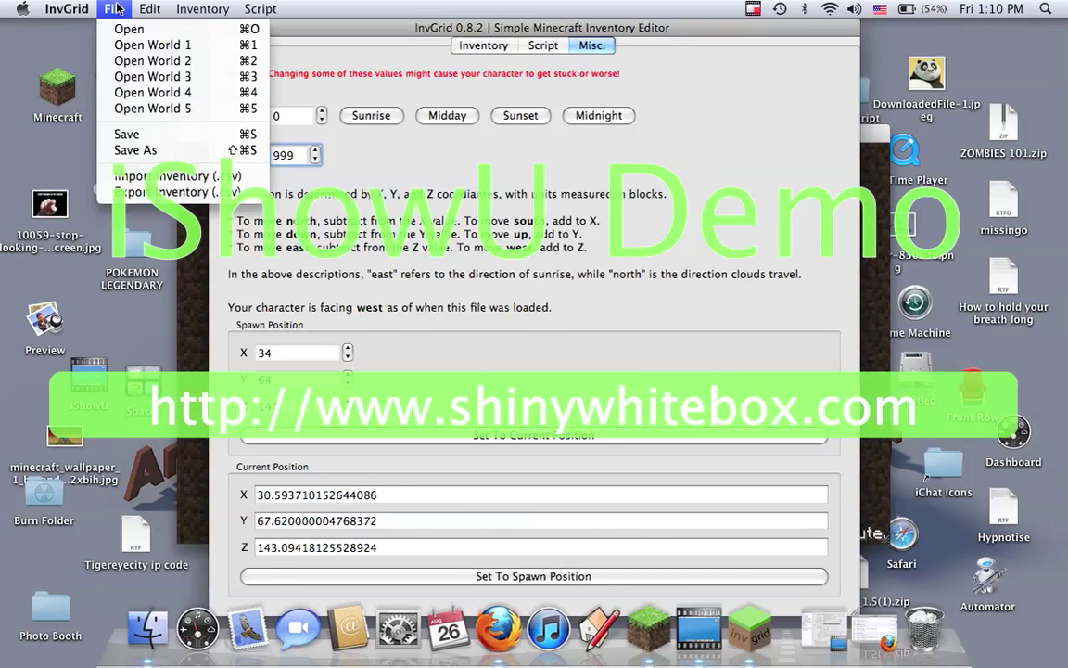
click(135, 140)
click(221, 27)
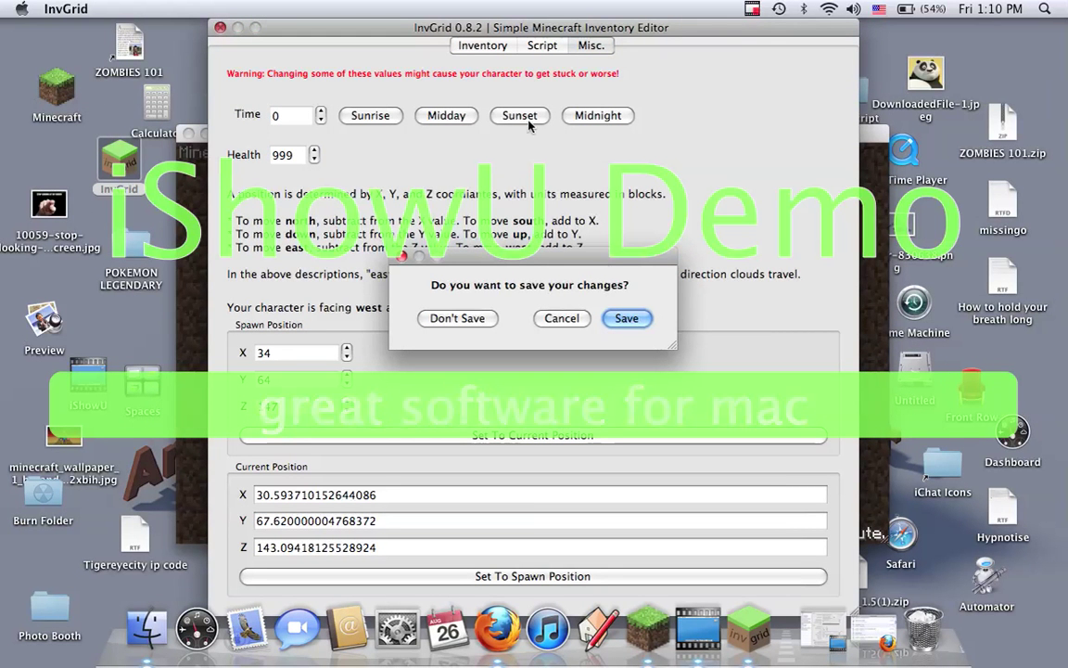
click(627, 318)
Switch to Minecraft and load the singleplayer world named youtube.
click(518, 339)
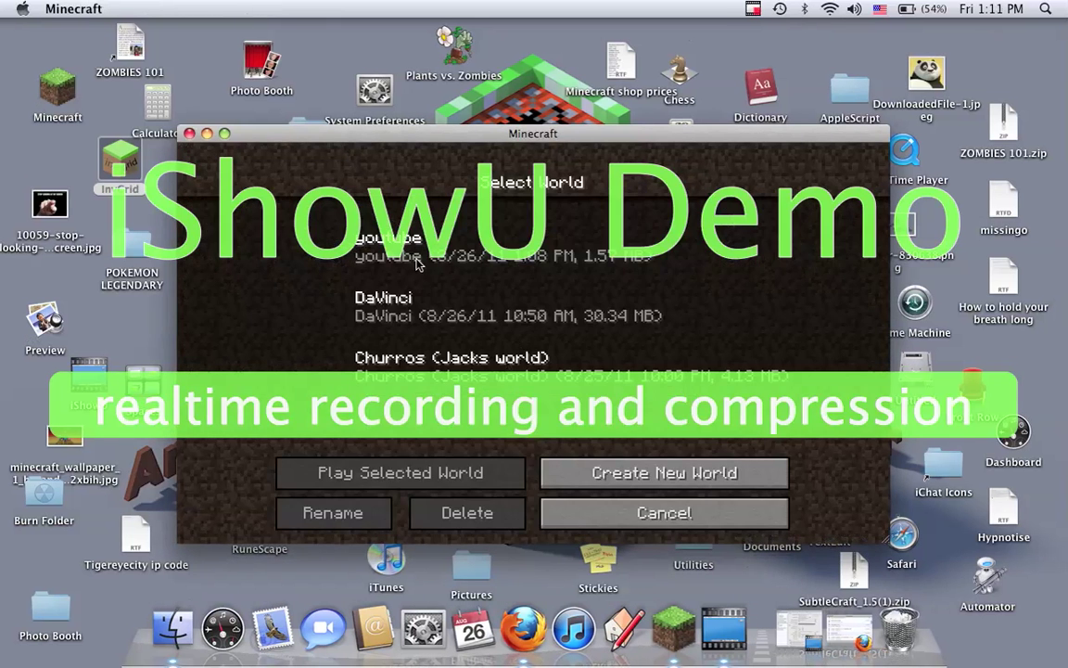
click(417, 265)
click(433, 471)
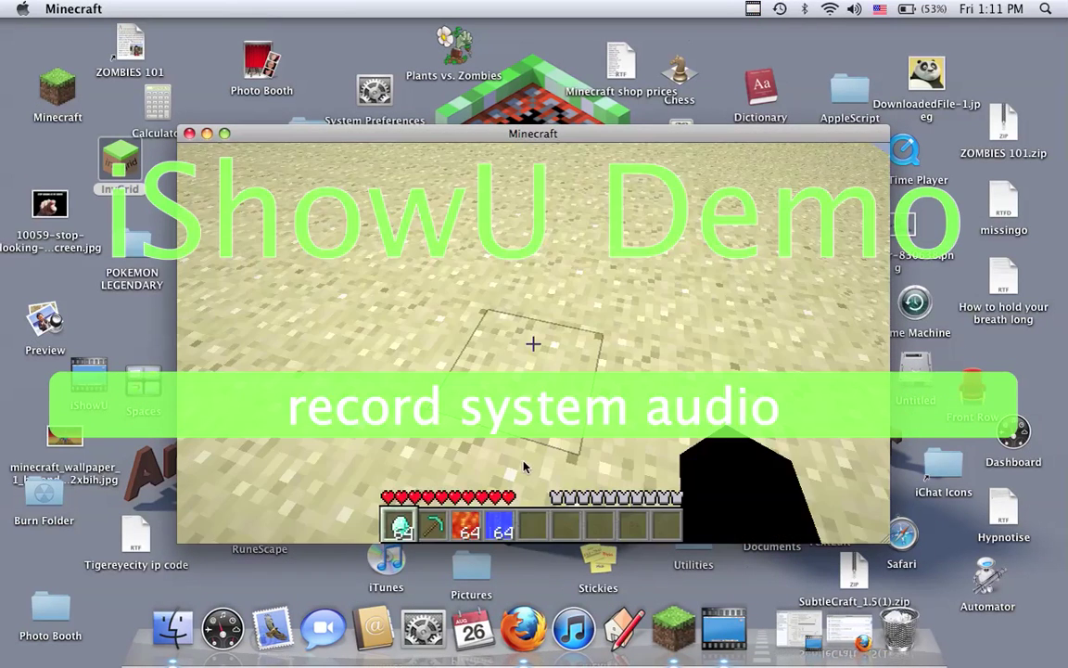
Check the added items in the character's inventory and look through them in the quickbar.
key(e)
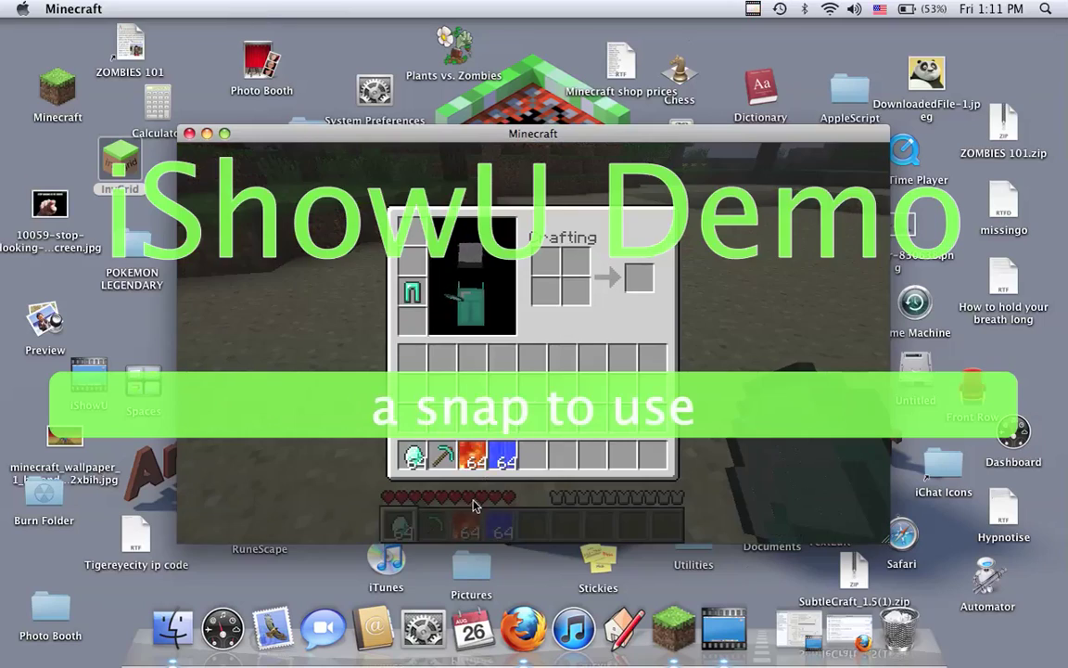
key(e)
scroll(534, 343, down, 3)
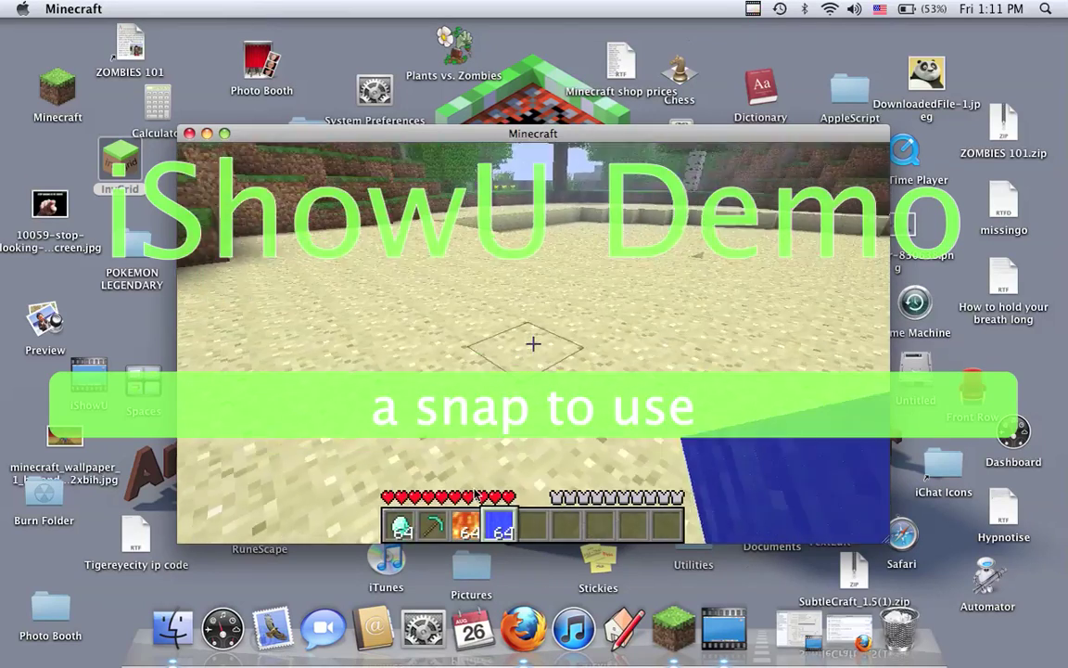
scroll(533, 344, up, 1)
drag(533, 343, 534, 343)
Equip the diamond pickaxe and dig a hole in the grass beside the sand.
scroll(476, 495, up, 1)
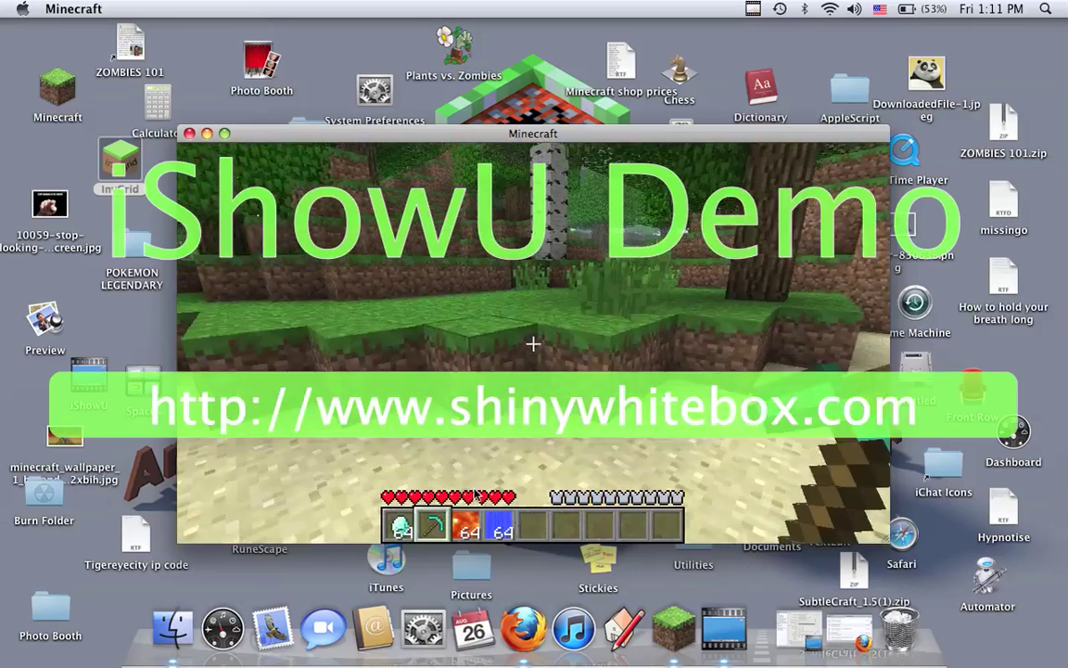
click(533, 343)
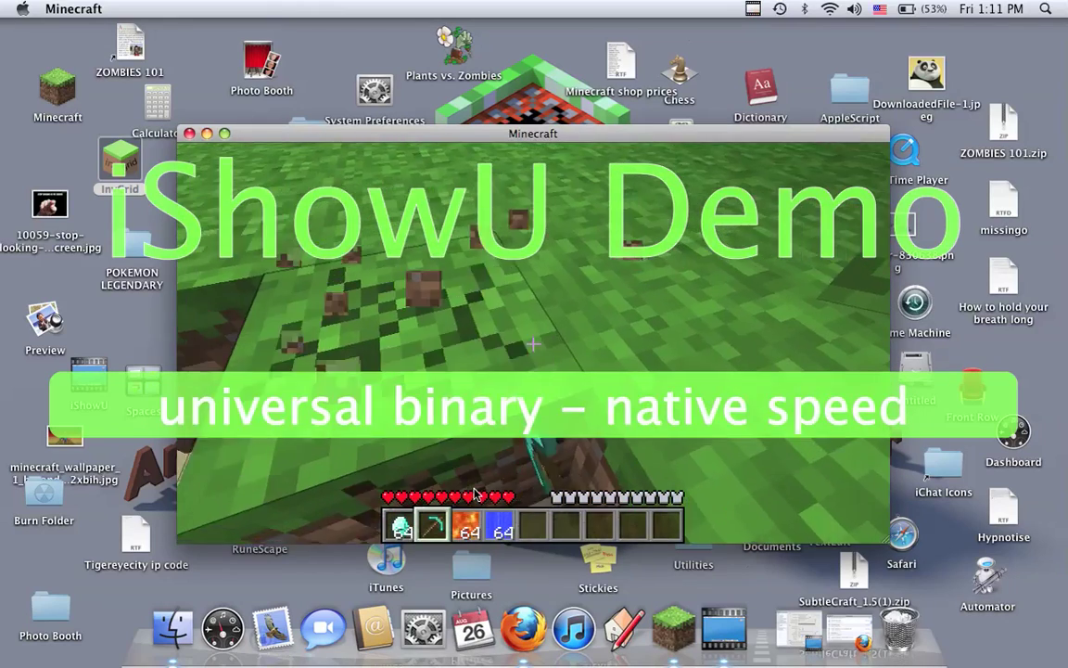
drag(533, 343, 533, 343)
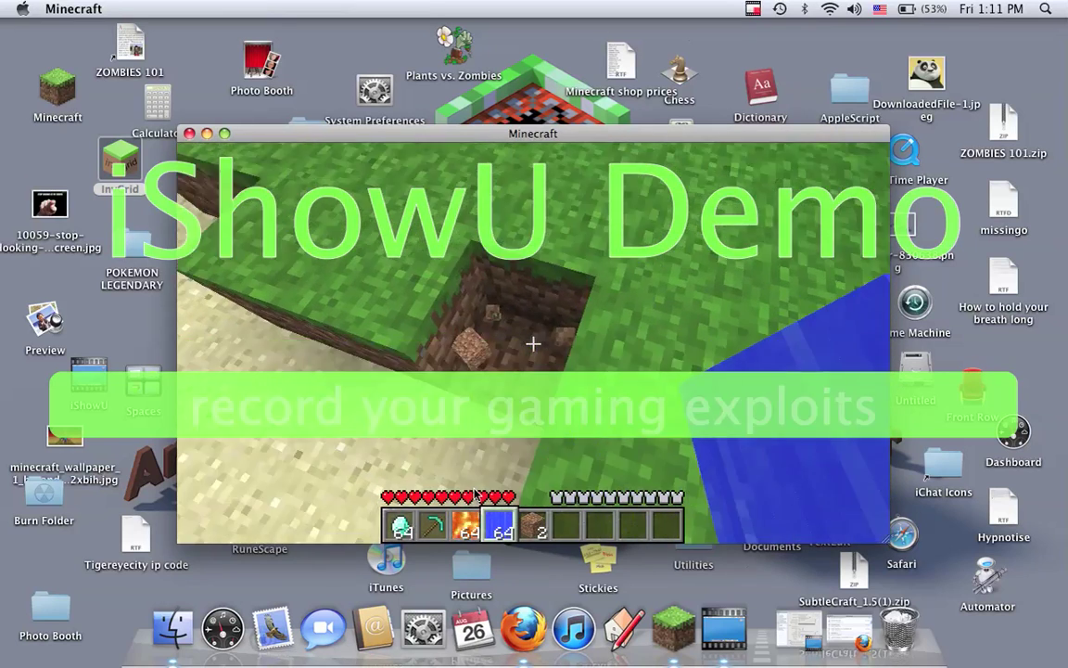
Place a dirt block beside the dug hole and two lava blocks in the grass.
key(5)
scroll(474, 494, up, 2)
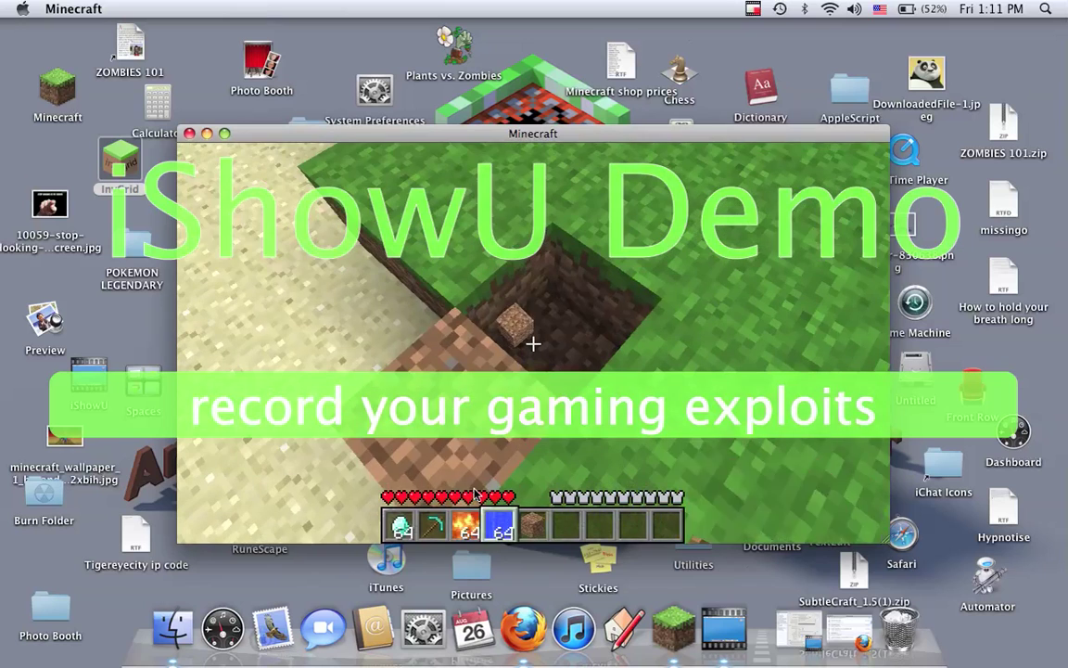
right_click(475, 494)
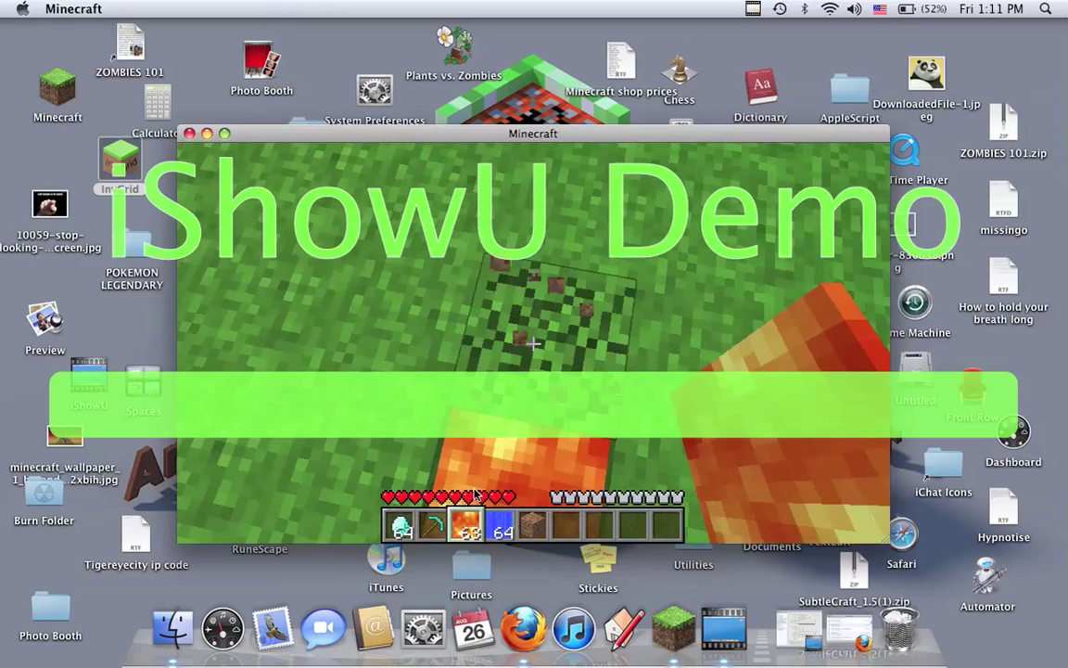
right_click(475, 494)
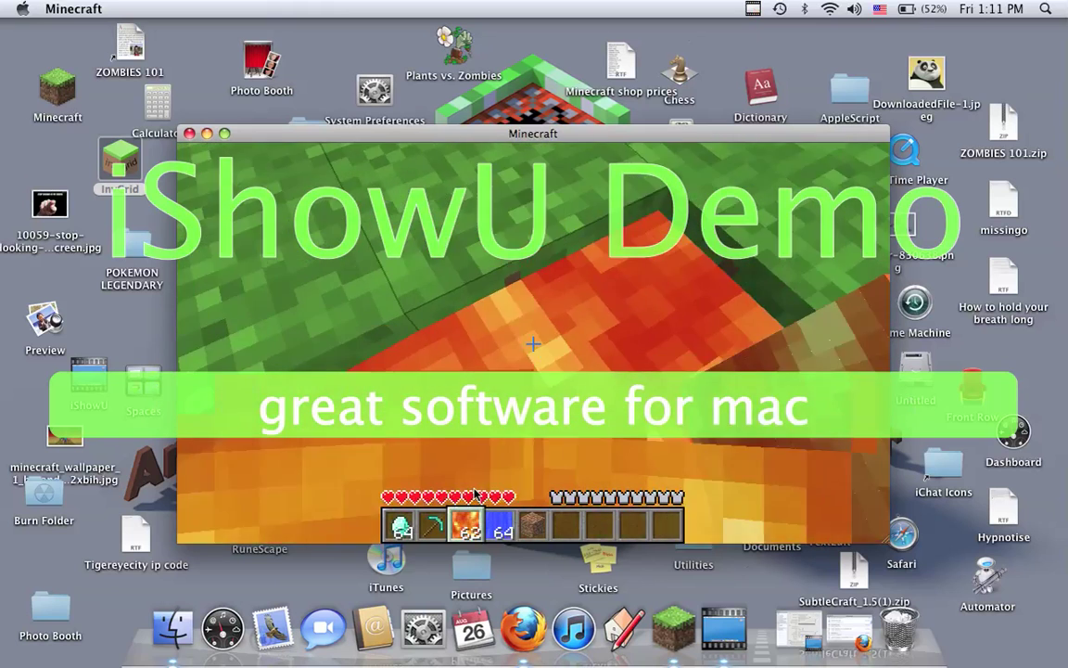
Set the game's difficulty to Easy in the options and return to the game.
key(Escape)
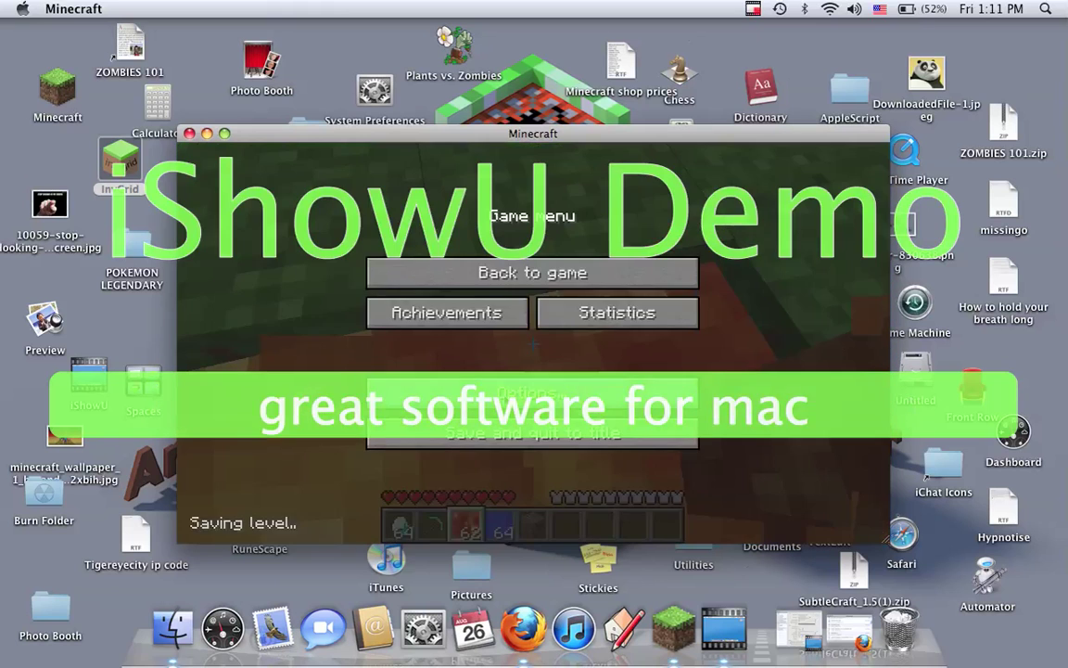
click(494, 353)
click(443, 319)
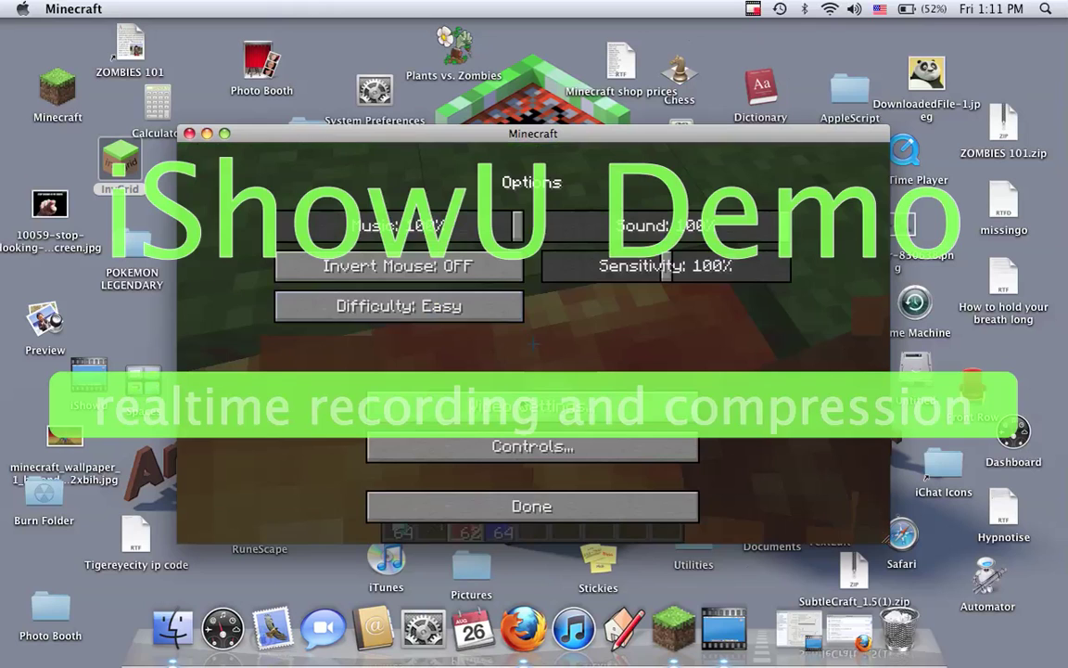
click(576, 515)
click(548, 272)
key(Escape)
click(547, 274)
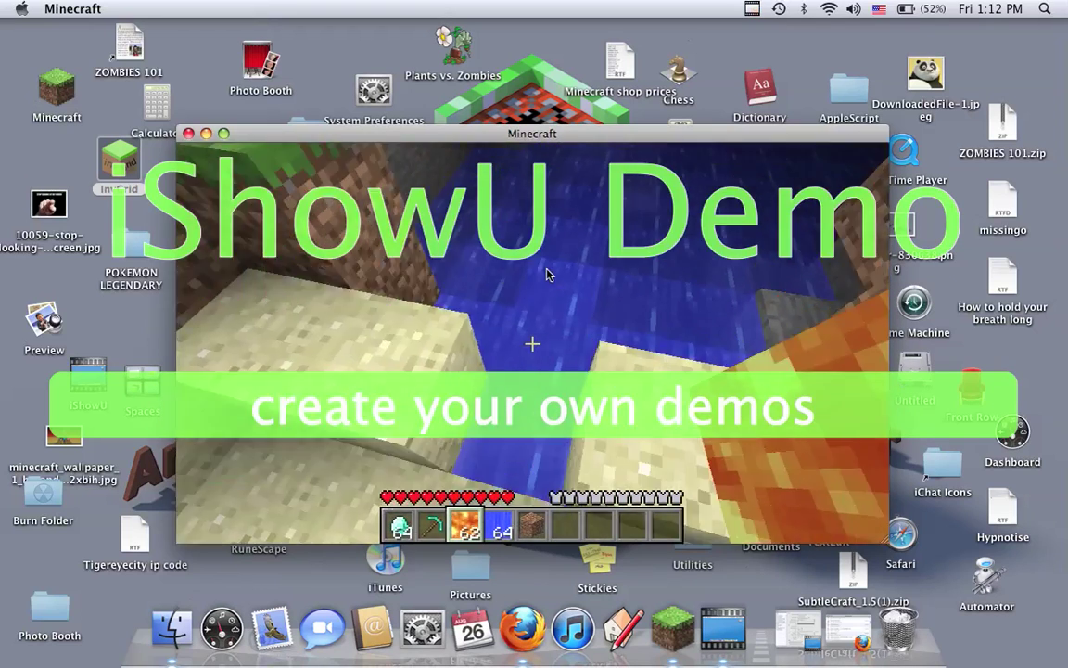
Place four lava blocks in the water pool beside the sand and dirt.
right_click(547, 274)
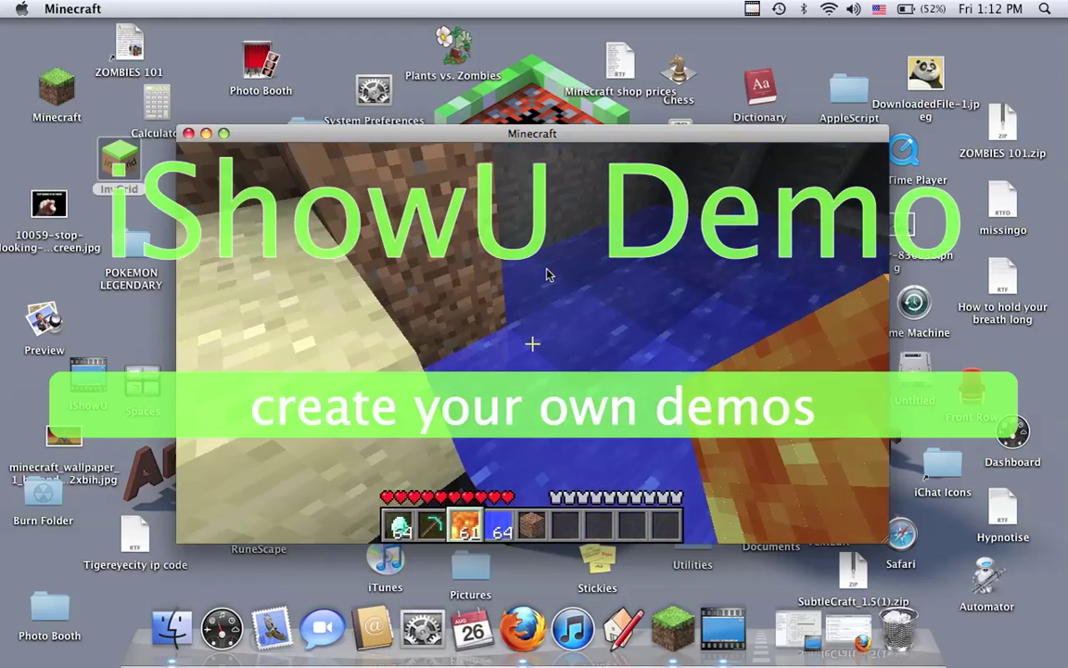
right_click(547, 274)
right_click(548, 274)
right_click(547, 274)
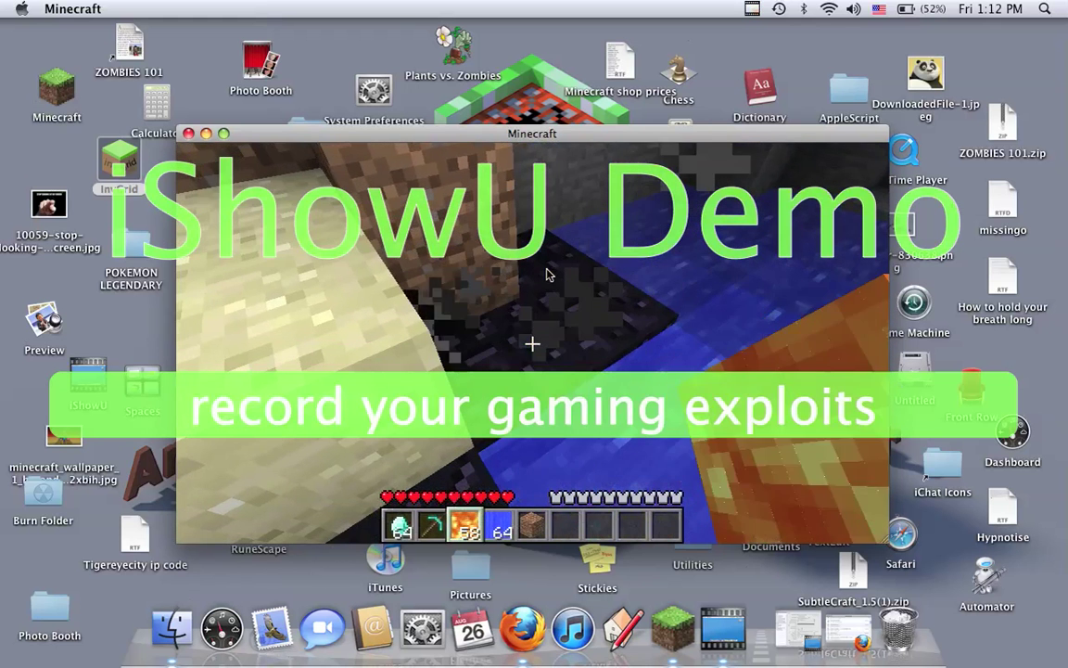
Pause the game and open the capture commands of the iShowU screen recorder.
key(Escape)
click(747, 9)
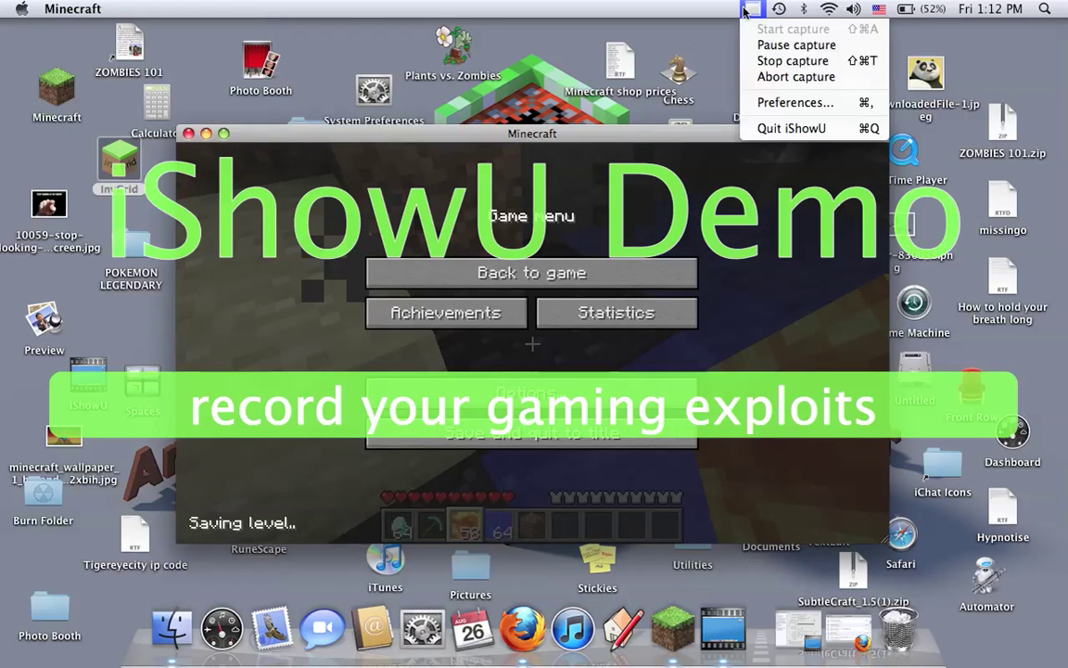